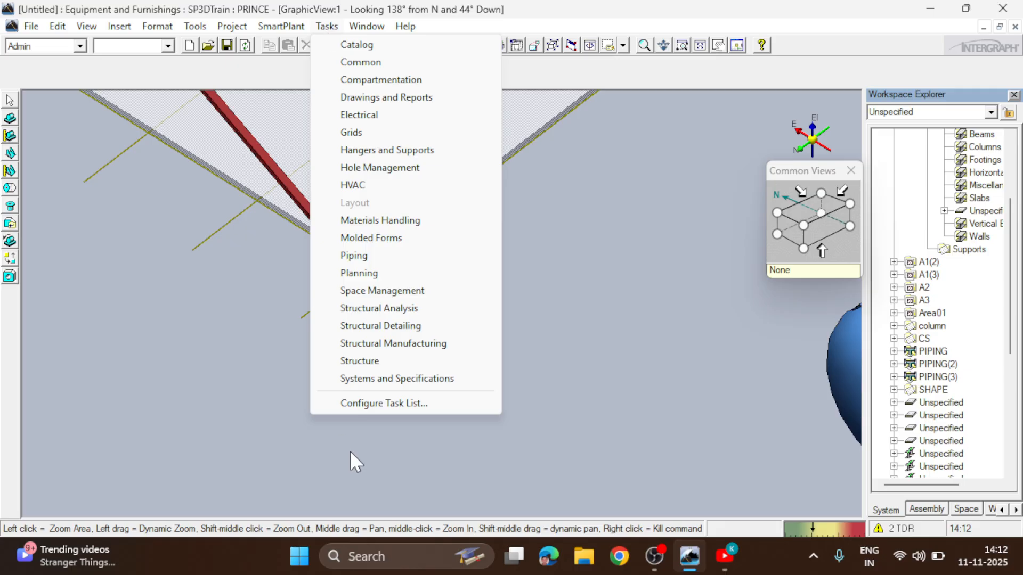
Switch to the Structure task, start placing a footing, and expand the Single assemblies in the footing catalog.
left_click(360, 361)
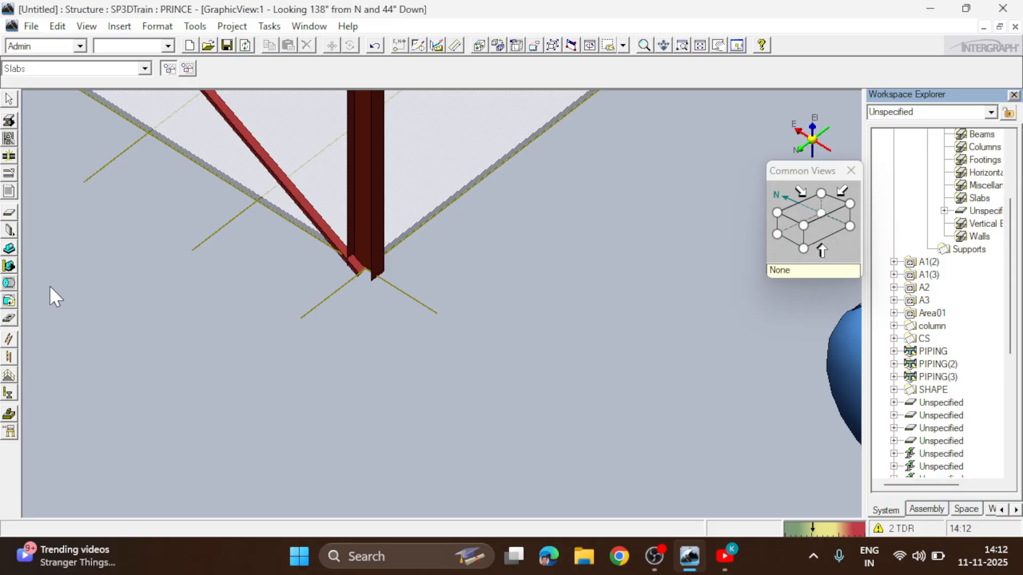
left_click(9, 416)
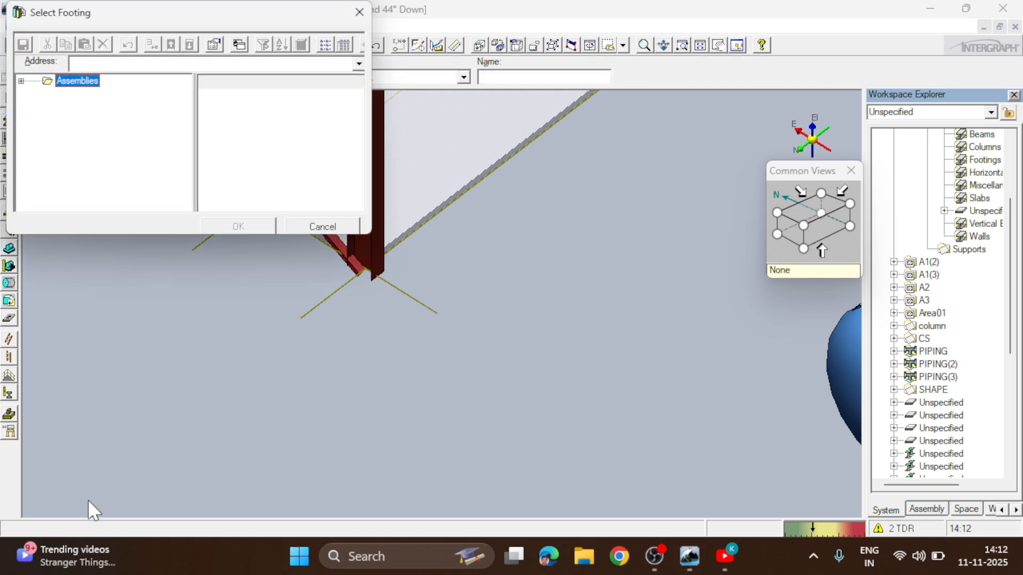
left_click(20, 81)
left_click(47, 94)
left_click(48, 94)
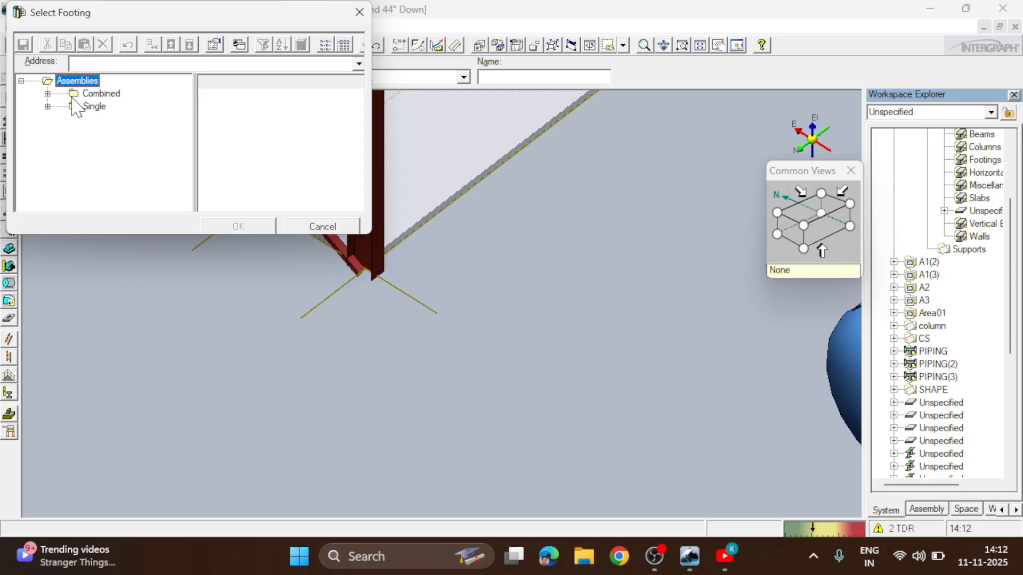
left_click(48, 107)
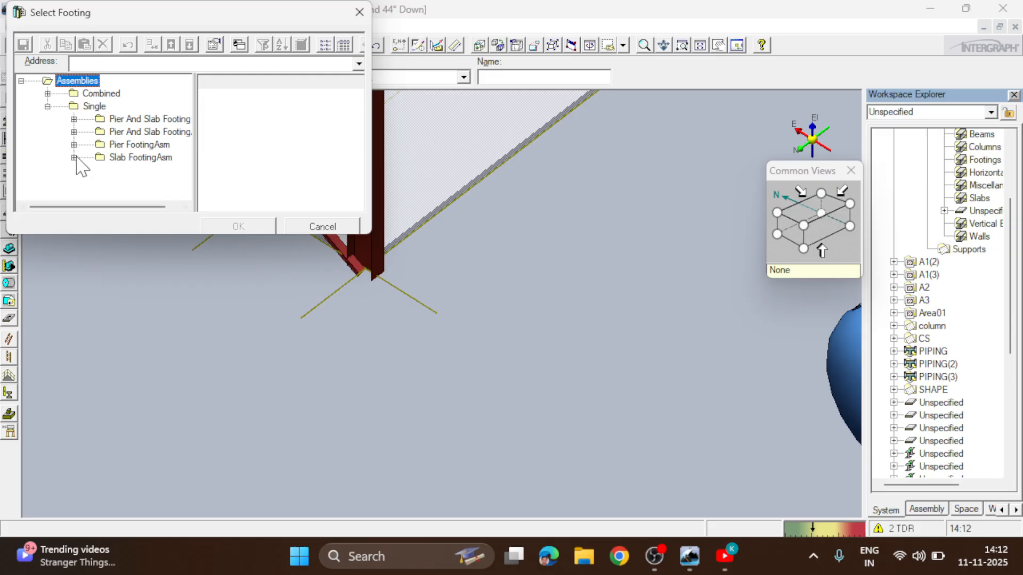
left_click(48, 106)
left_click(47, 106)
Browse the pier footings, open the Slab FootingAsm assemblies, and enlarge the footing selection dialog.
left_click(140, 158)
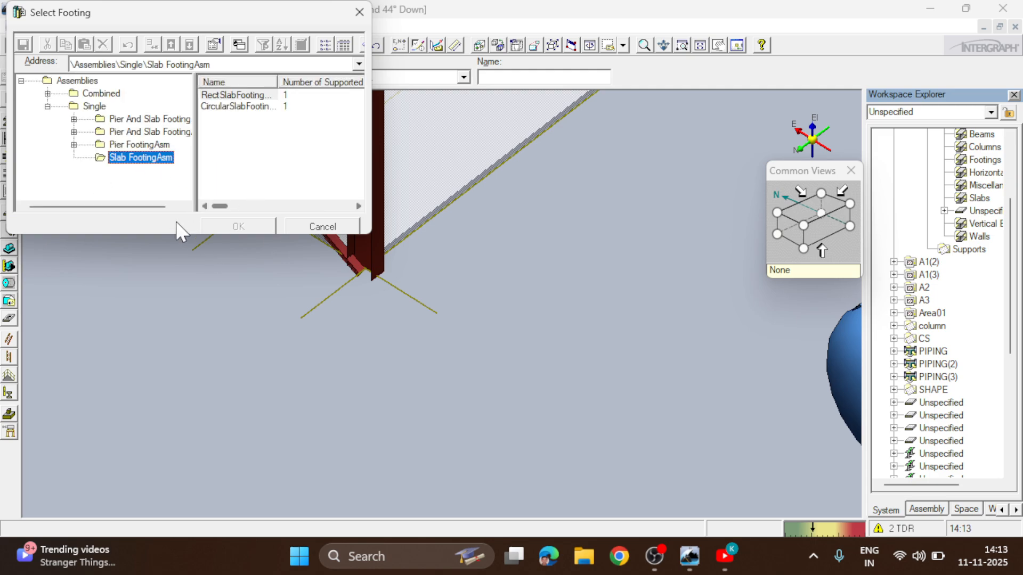
left_click(140, 146)
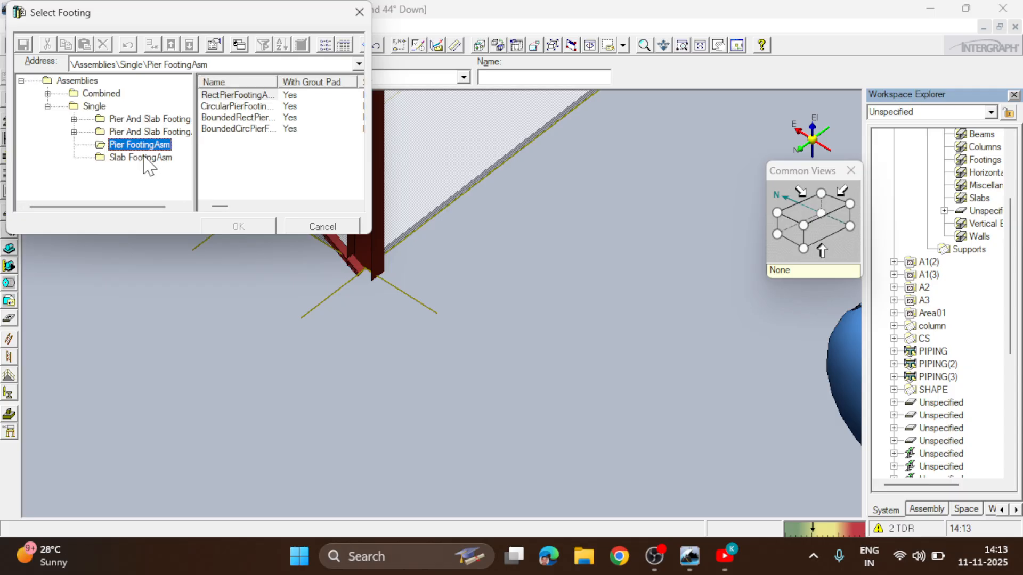
left_click(142, 159)
left_click_drag(180, 235, 191, 357)
left_click_drag(372, 225, 566, 260)
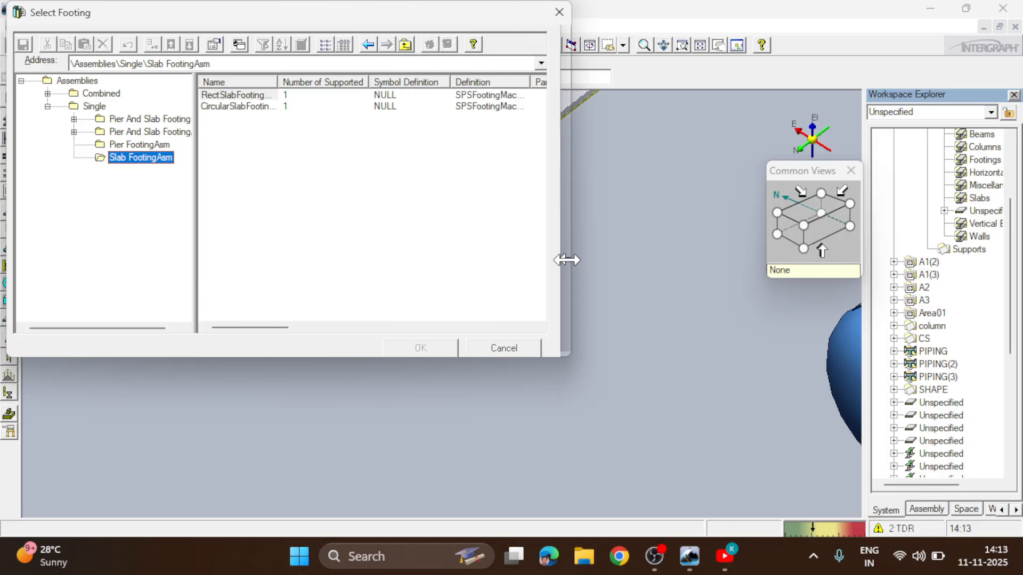
Preview the circular slab footing assembly to examine its shape and dimension parameters.
left_click(239, 105)
left_click(243, 97)
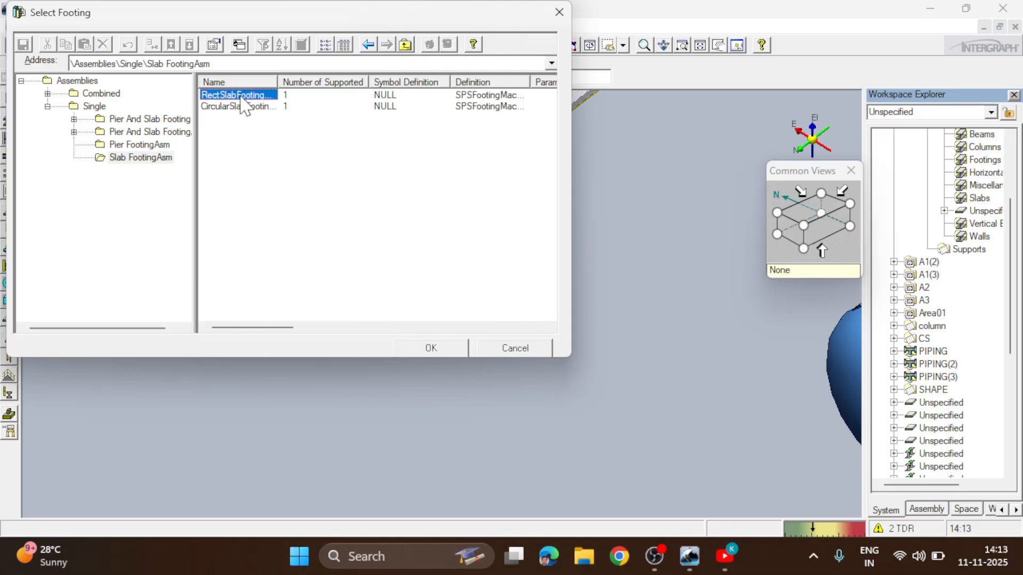
left_click(244, 107)
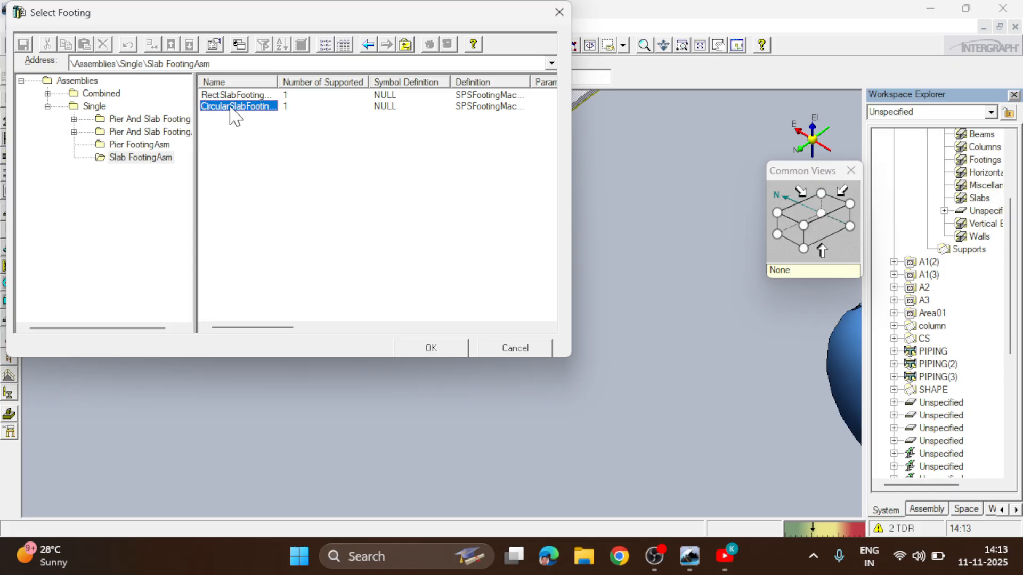
left_click(238, 44)
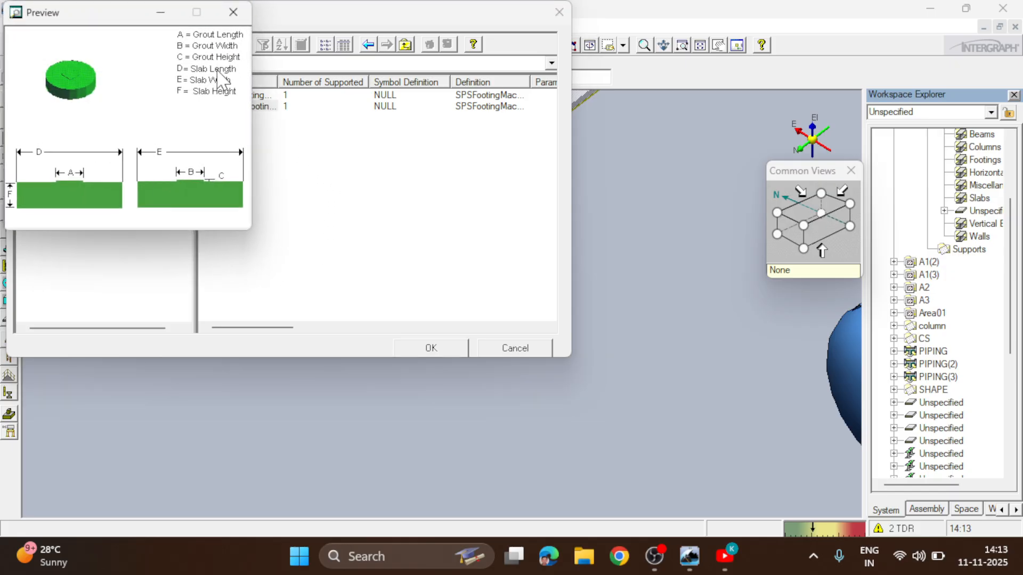
left_click(233, 10)
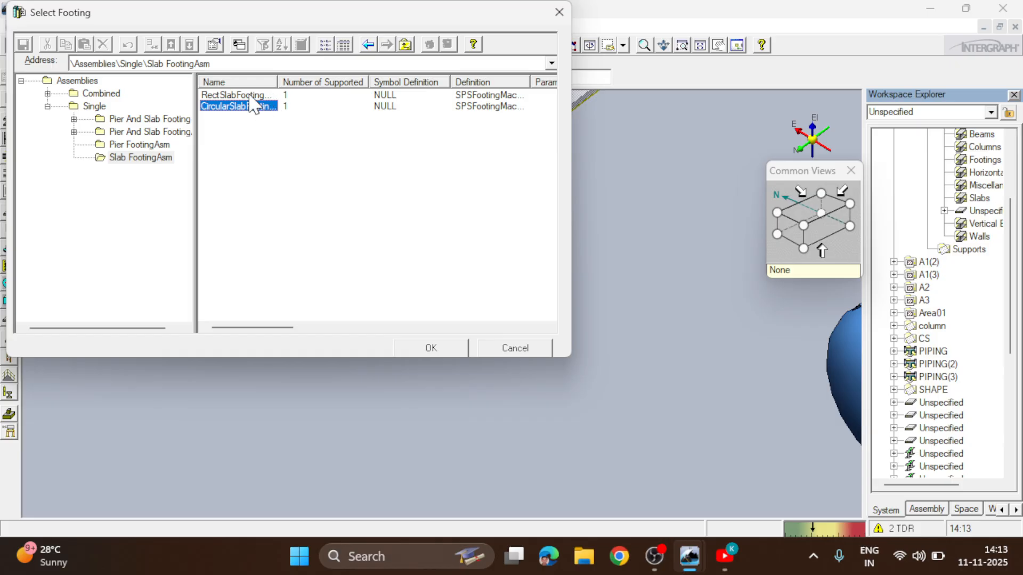
Preview the rectangular slab footing and choose RectSlabFootingAsm as the footing type.
left_click(247, 95)
left_click(239, 45)
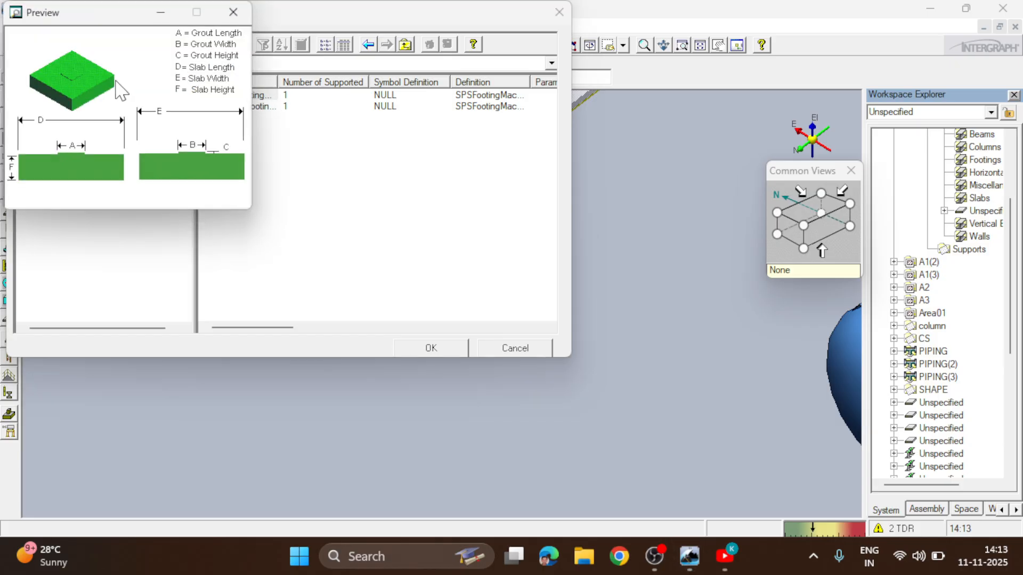
left_click(239, 18)
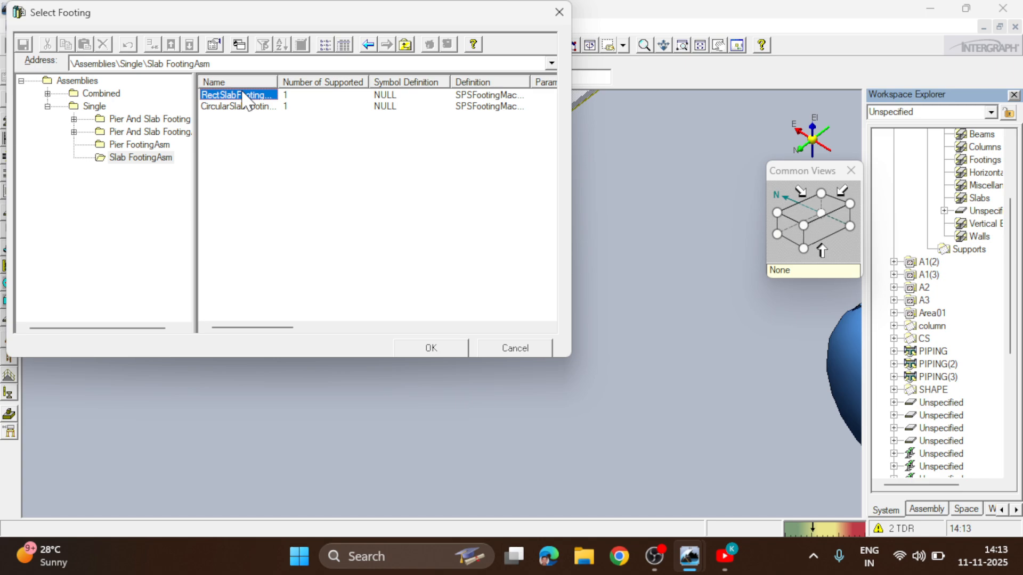
left_click(448, 350)
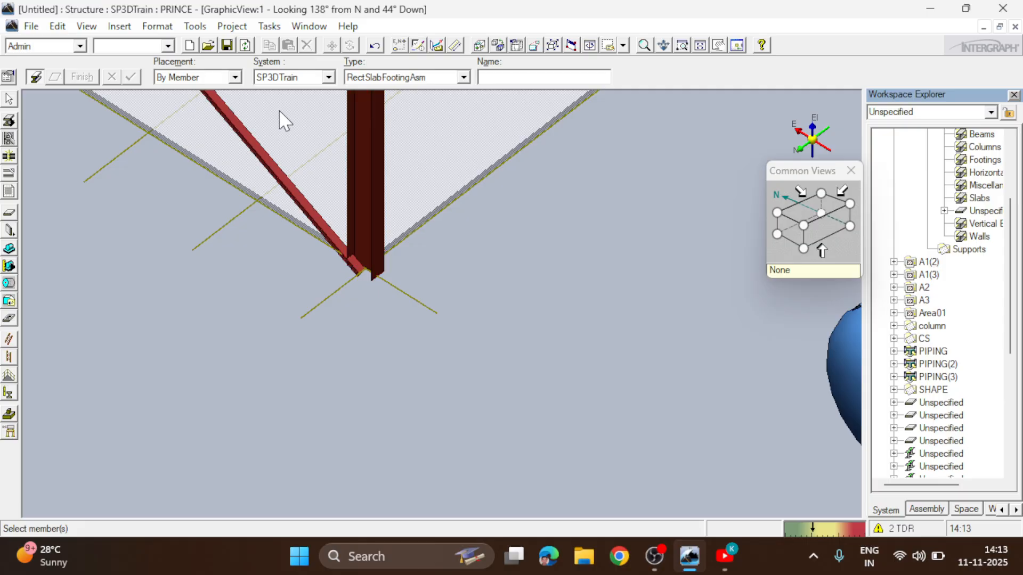
left_click(234, 77)
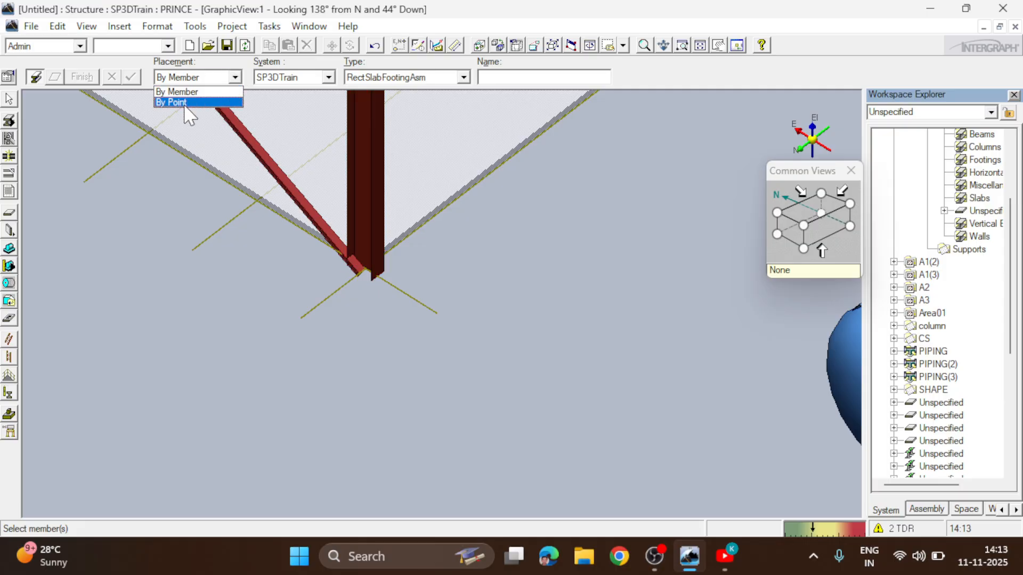
left_click(187, 102)
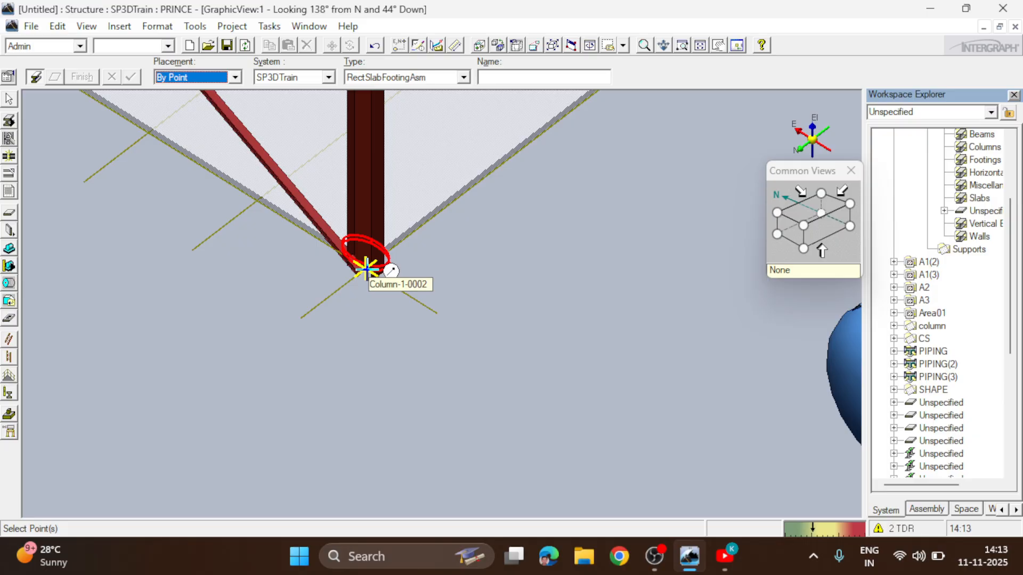
left_click(235, 77)
left_click(208, 93)
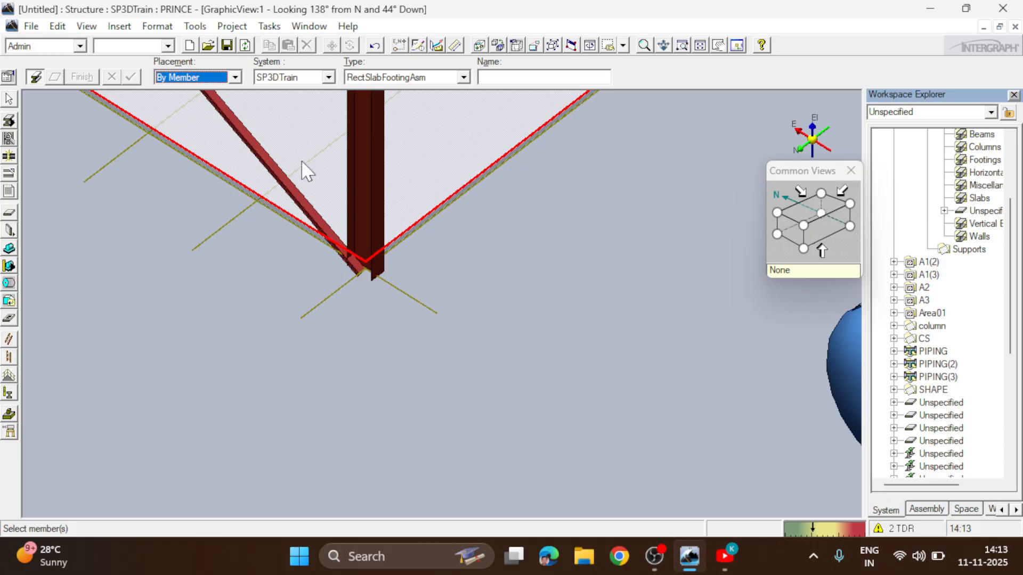
Assign the footing to the Footings system under A1, U11, Structural.
left_click(329, 77)
left_click(279, 103)
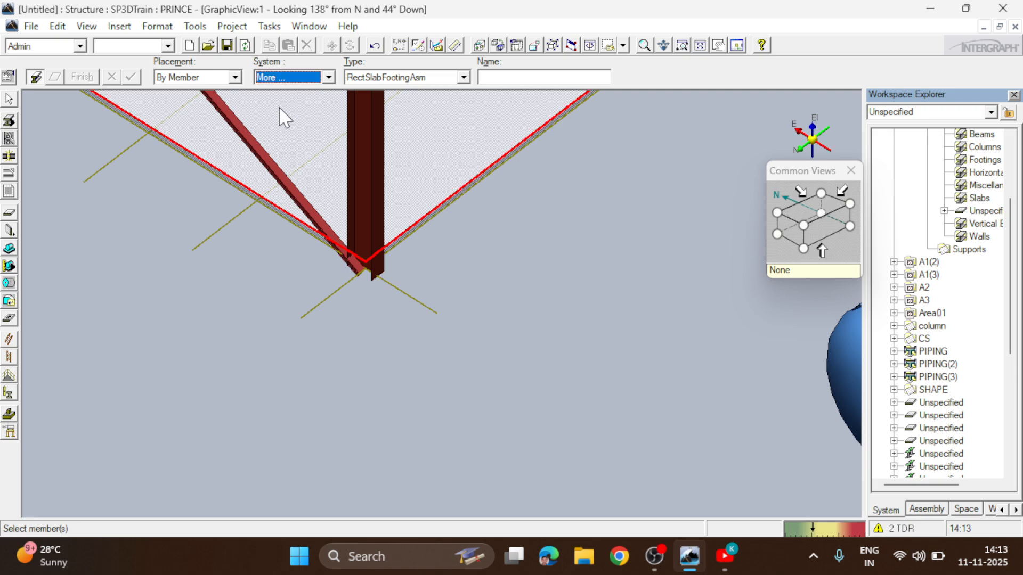
left_click(49, 89)
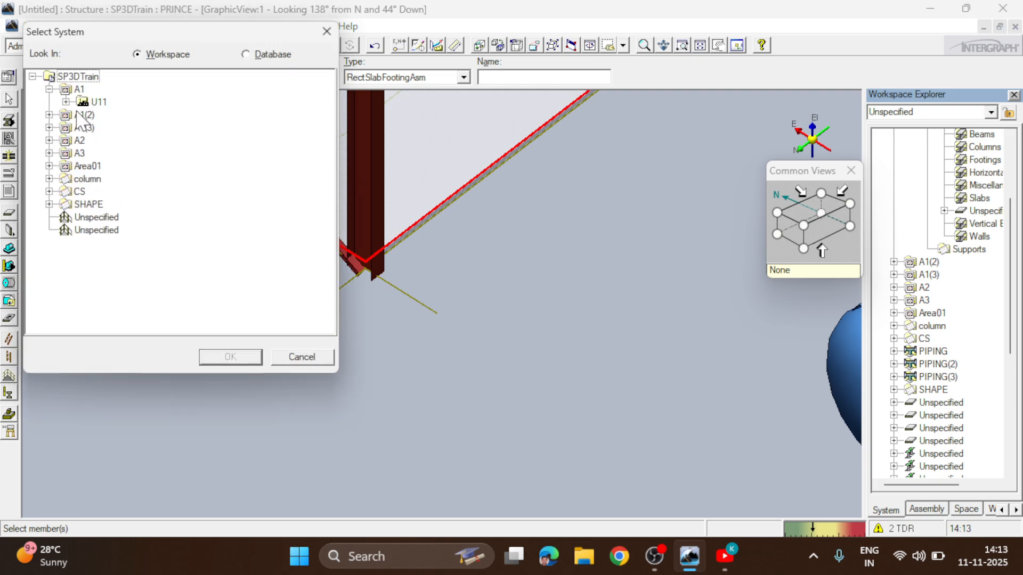
left_click(66, 102)
left_click(126, 141)
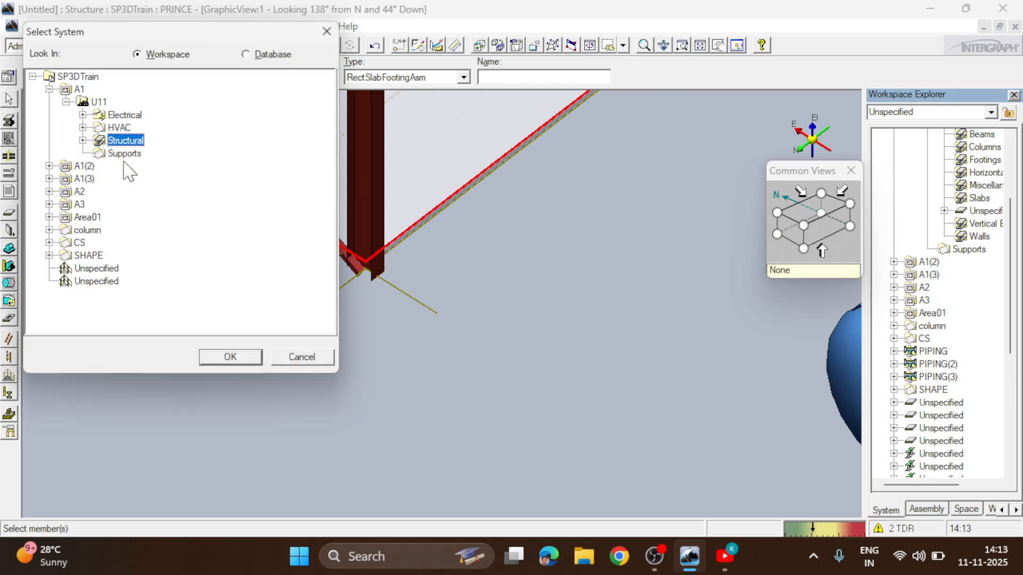
left_click(83, 140)
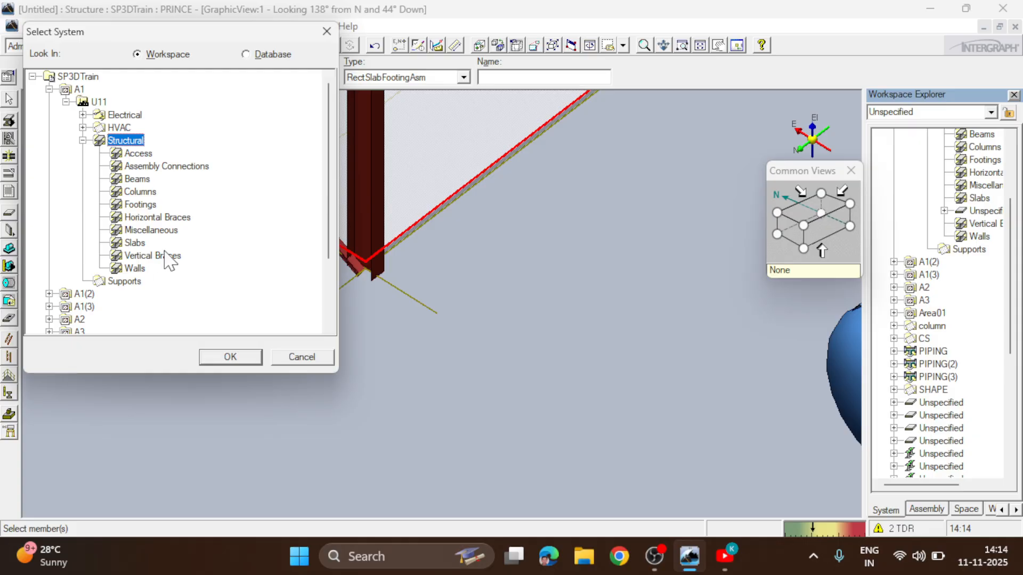
left_click(140, 205)
left_click(231, 358)
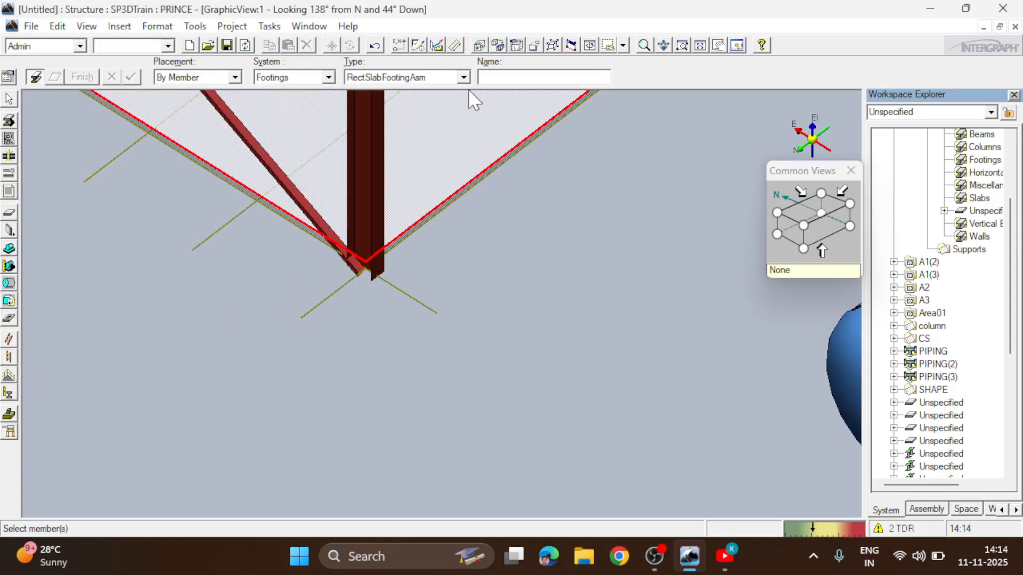
Place the rectangular slab footing by point at the base of the column and finish the placement.
left_click(234, 77)
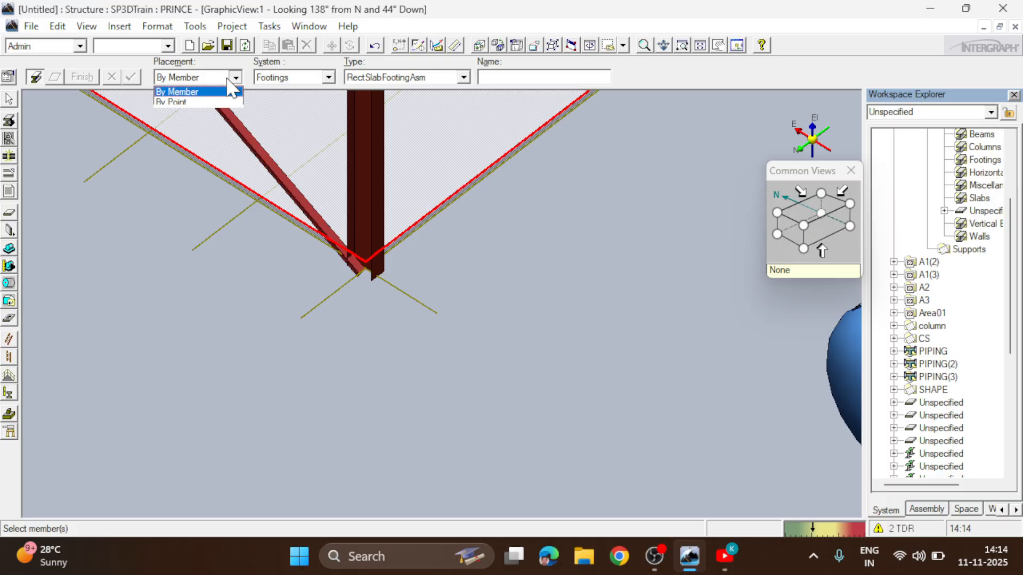
left_click(179, 102)
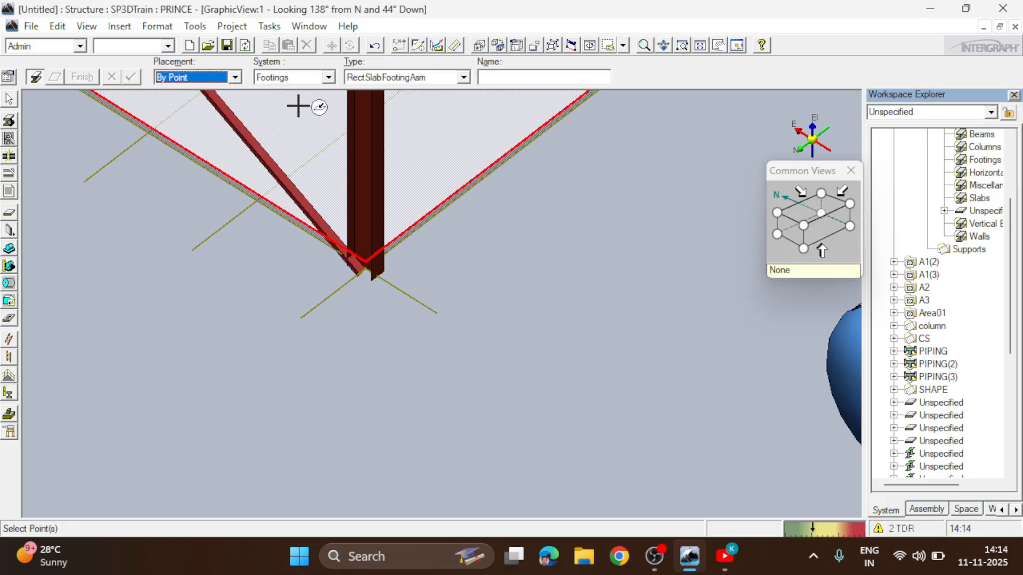
left_click(365, 260)
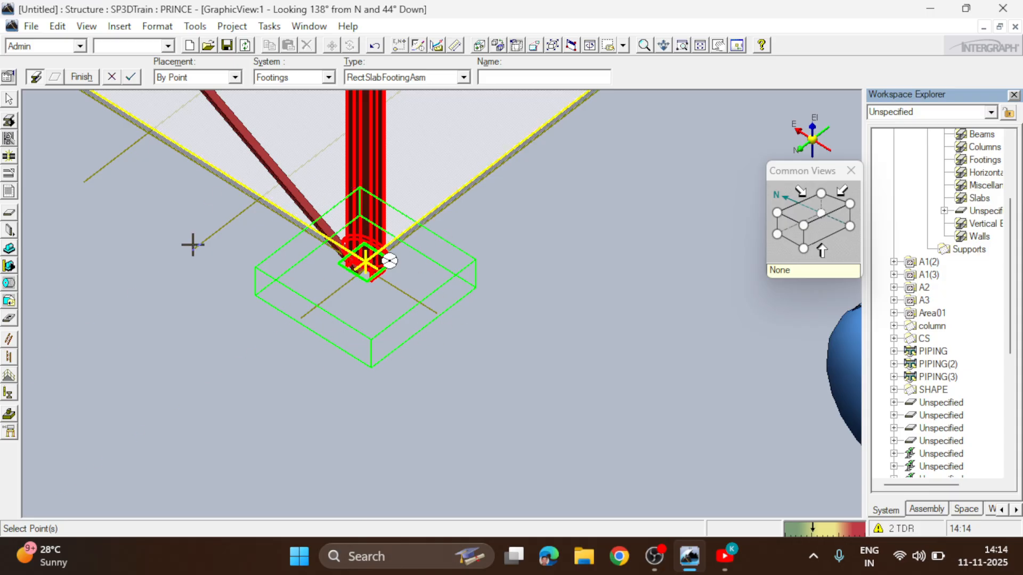
left_click(81, 77)
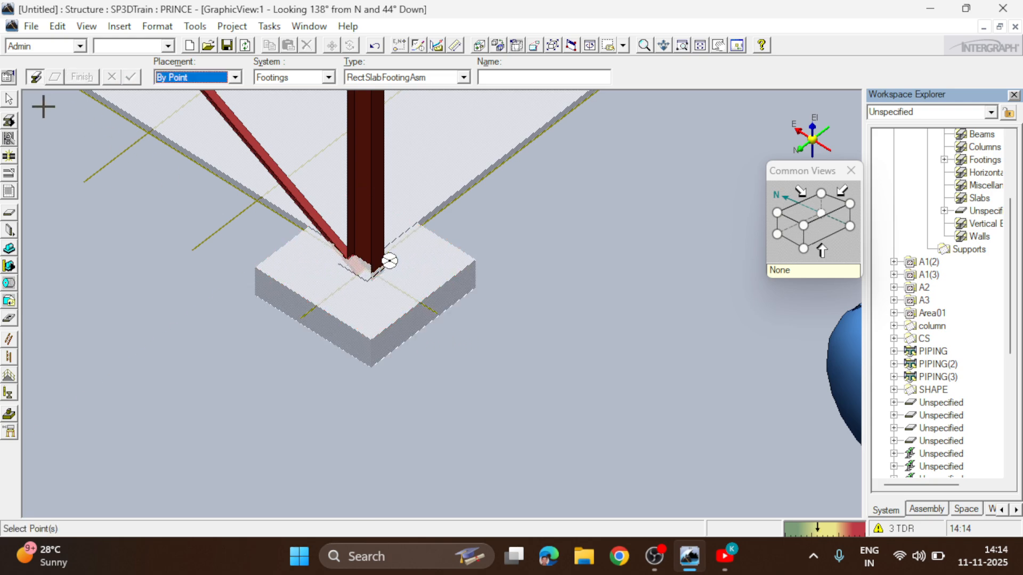
left_click(7, 101)
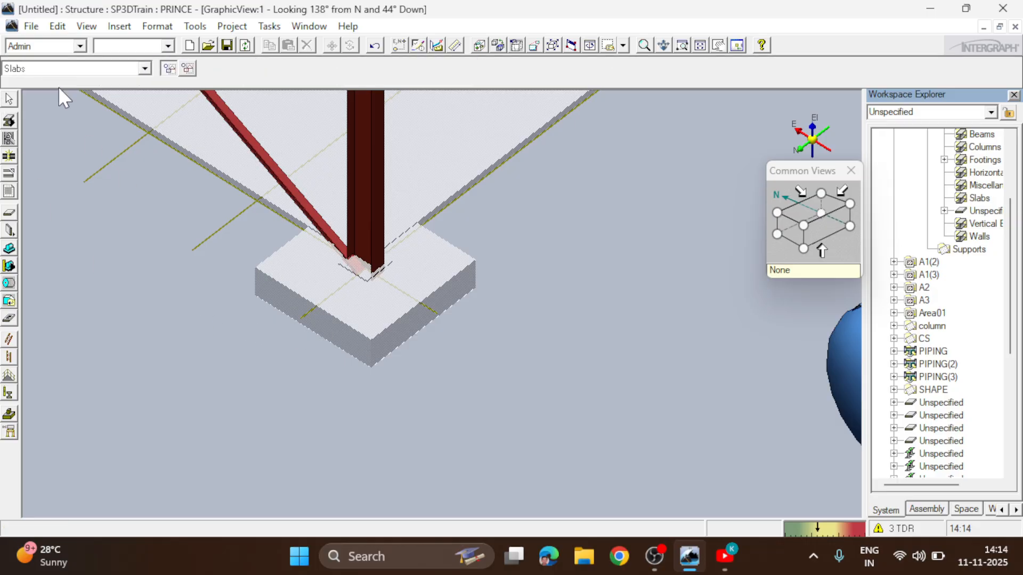
Set the selection filter to Footings and select the slab footing under the column.
left_click(49, 72)
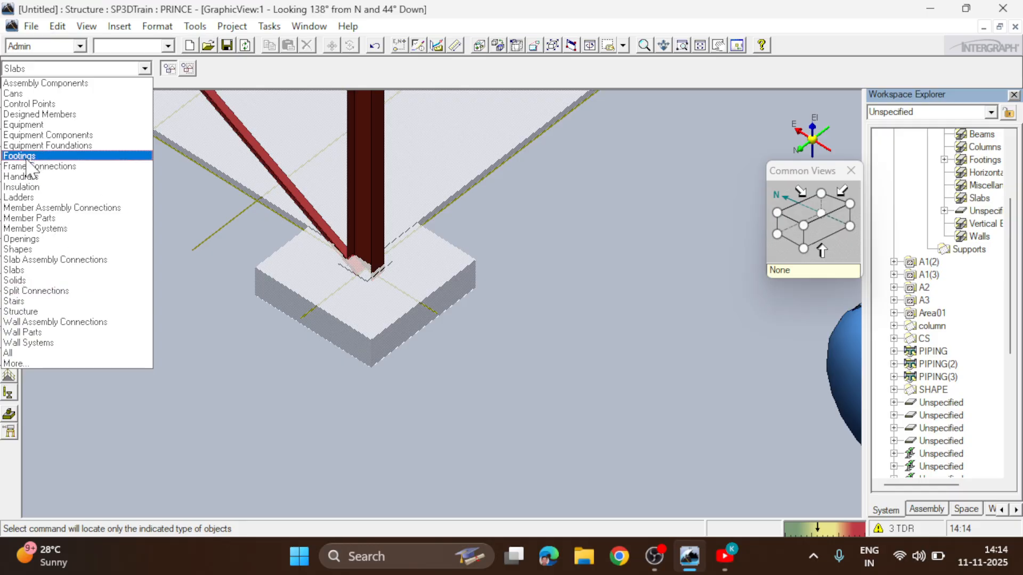
left_click(49, 71)
left_click(49, 71)
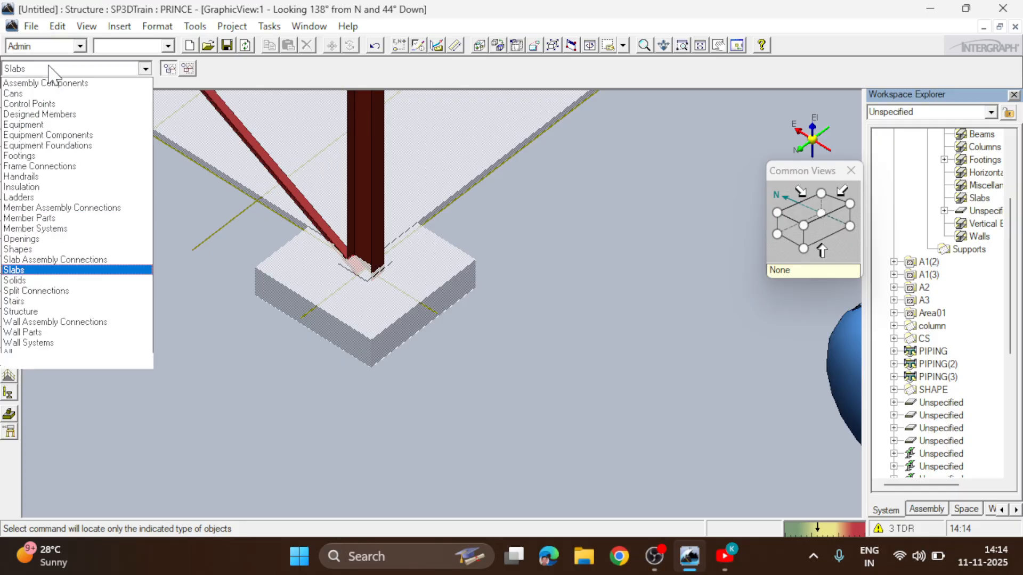
left_click(22, 156)
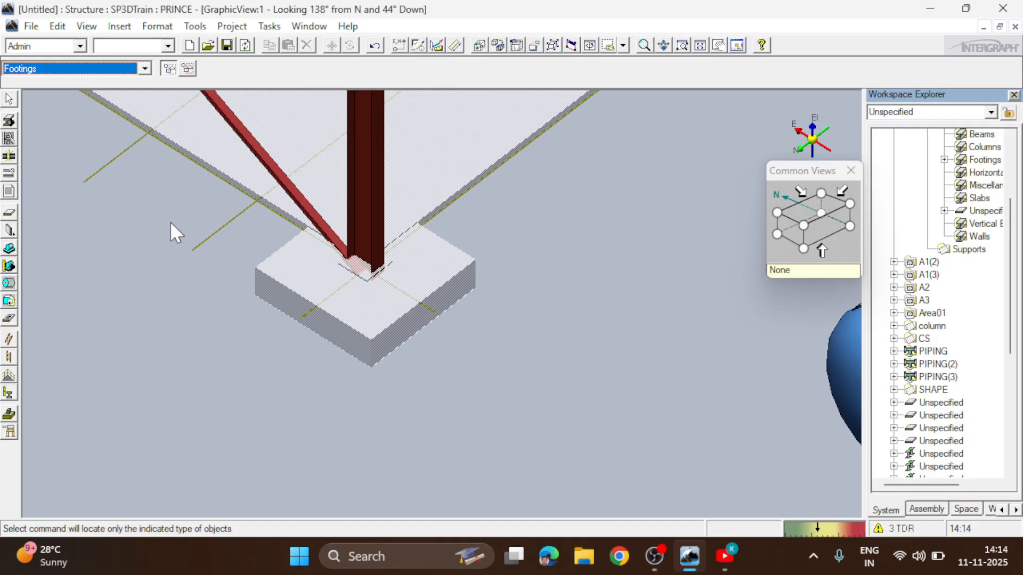
left_click(345, 337)
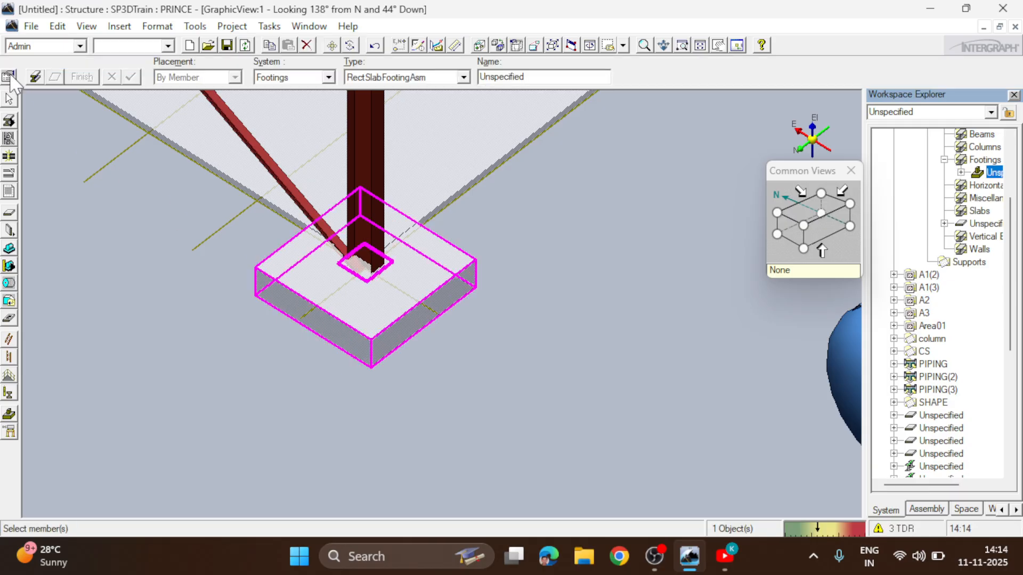
Open the selected slab footing's properties and review its occurrence, definition and relationship details.
left_click(8, 77)
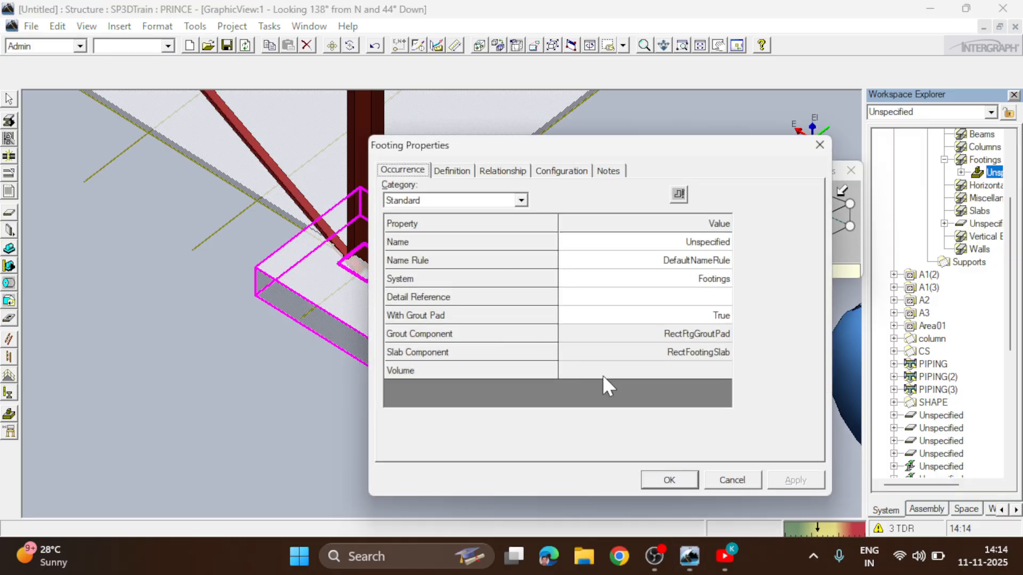
left_click(455, 171)
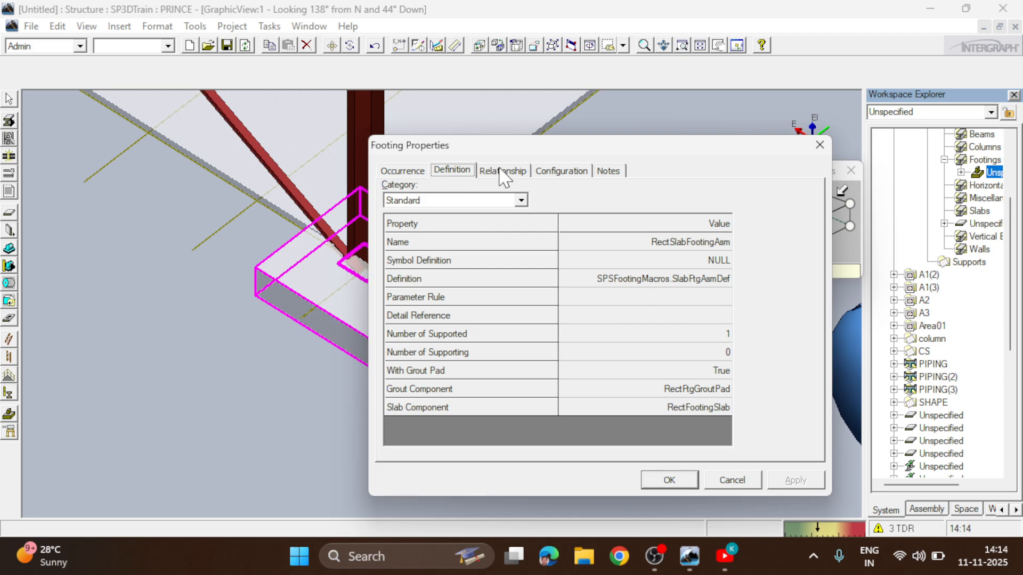
left_click_drag(514, 151, 642, 101)
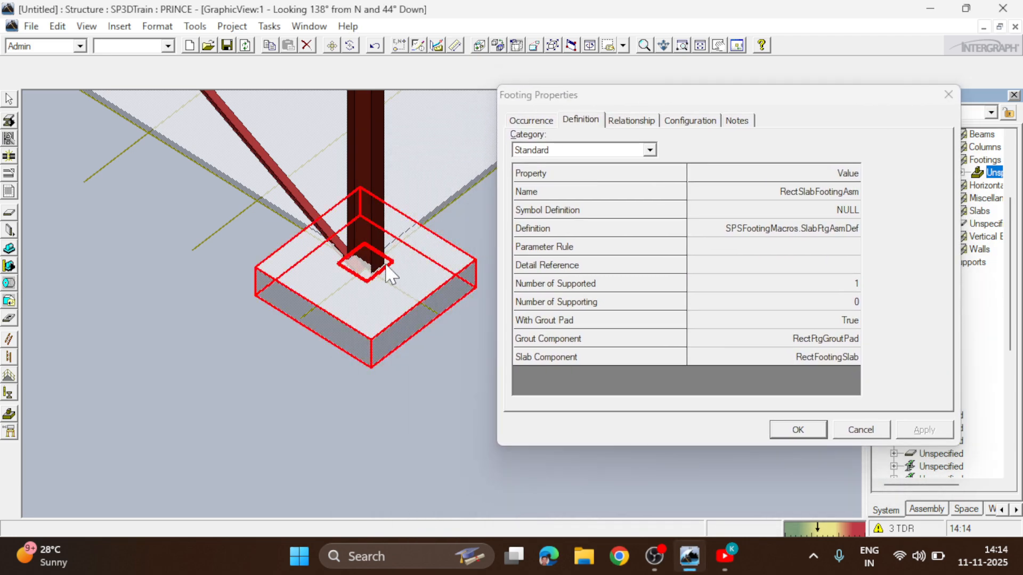
left_click(636, 119)
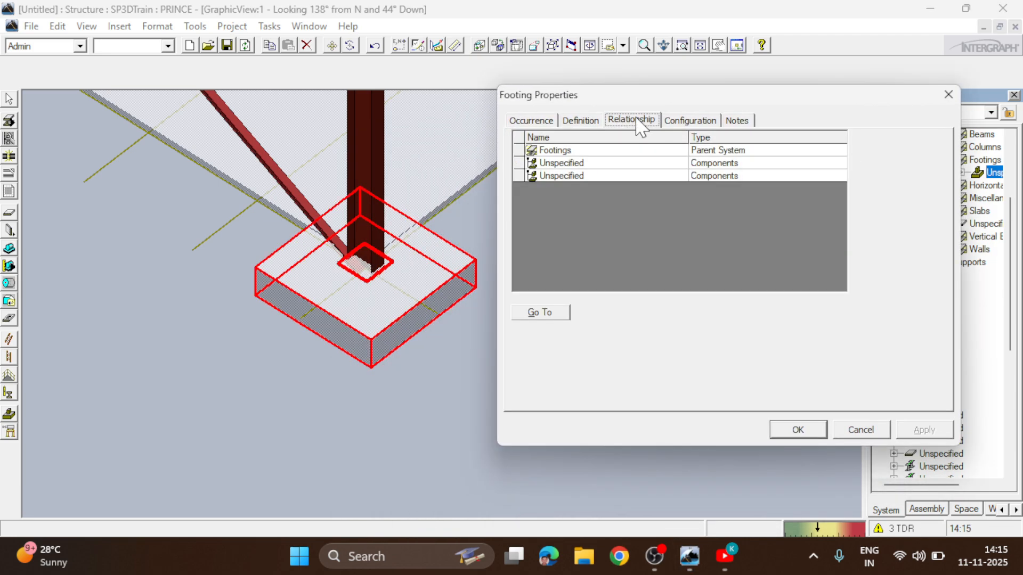
Highlight the footing's two related components in turn to identify the grout pad and the slab.
left_click(574, 164)
left_click(574, 175)
left_click(573, 163)
left_click(574, 174)
left_click(572, 164)
left_click(570, 172)
left_click(571, 164)
left_click(569, 172)
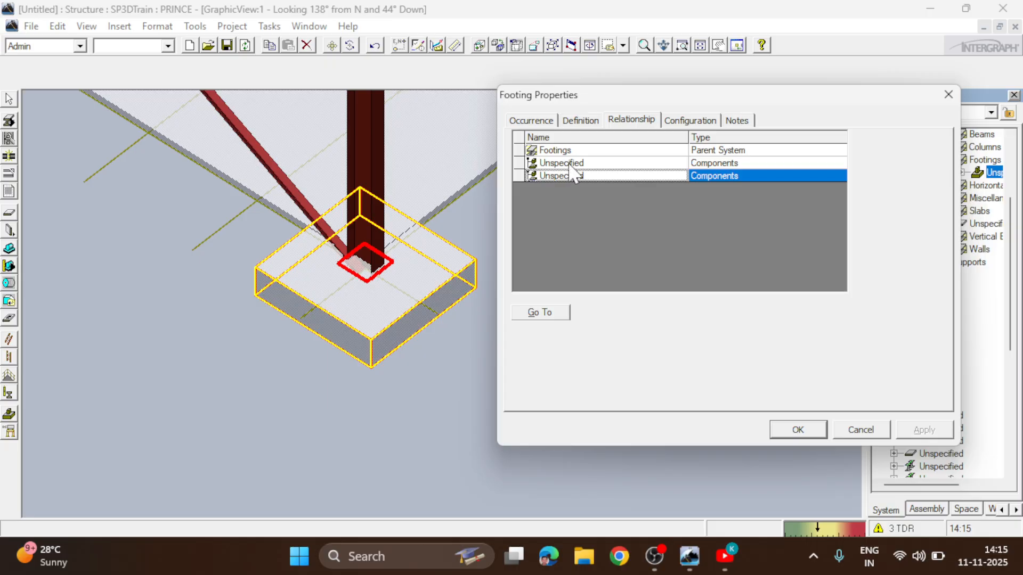
left_click(571, 165)
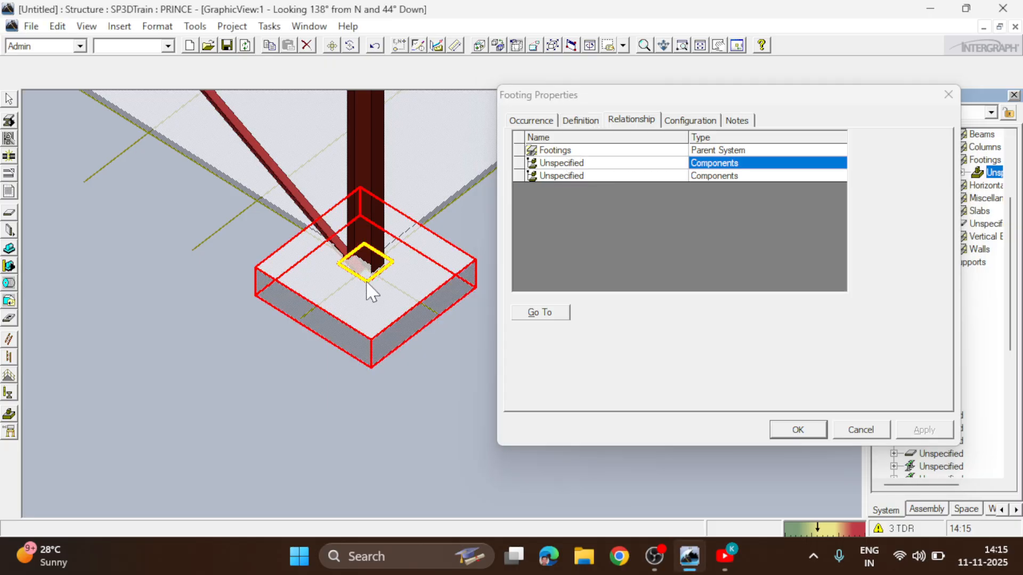
Open the grout pad component's properties from the footing's relationships and show its occurrence attributes.
left_click(548, 163)
double_click(572, 165)
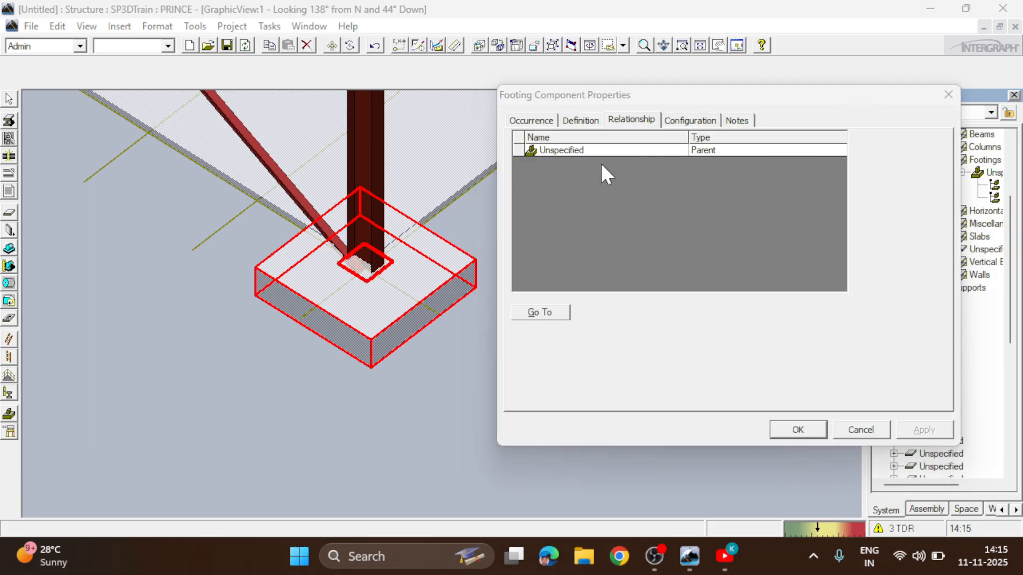
left_click(535, 120)
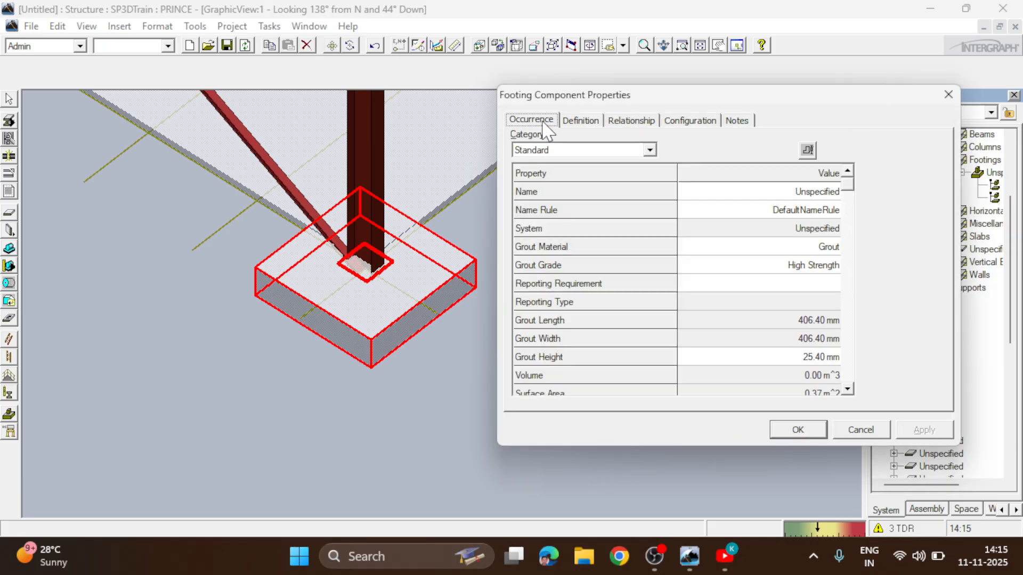
left_click(848, 389)
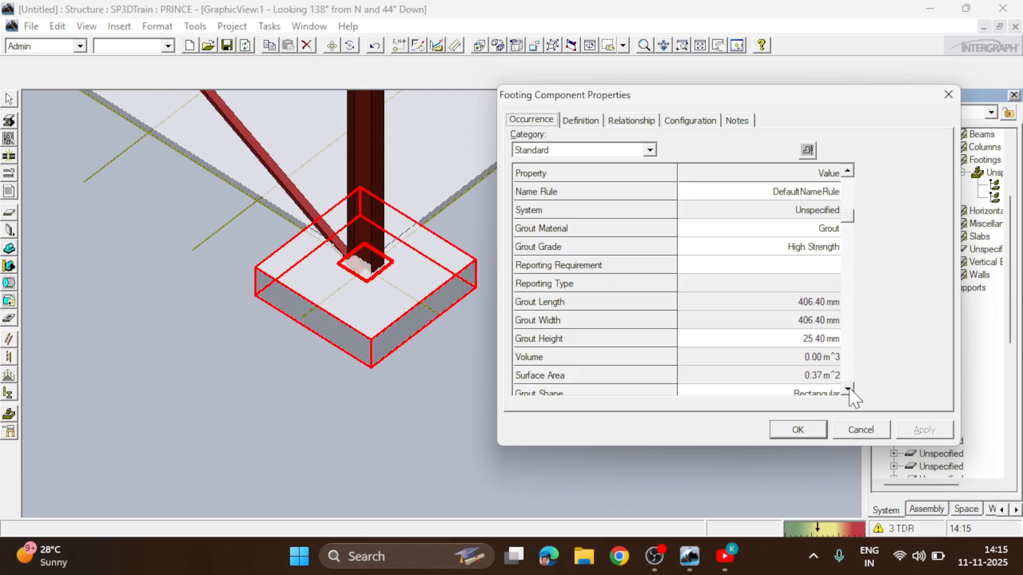
Set the grout pad's Grout Height to 50 mm and apply the change.
left_click(792, 339)
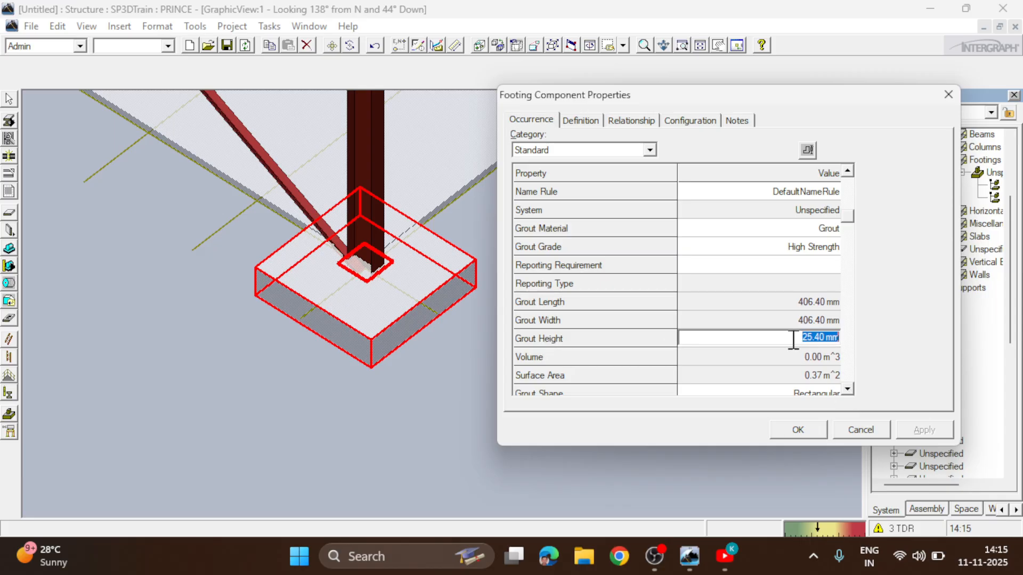
left_click(847, 389)
left_click(848, 389)
left_click(848, 389)
left_click(848, 389)
left_click(847, 389)
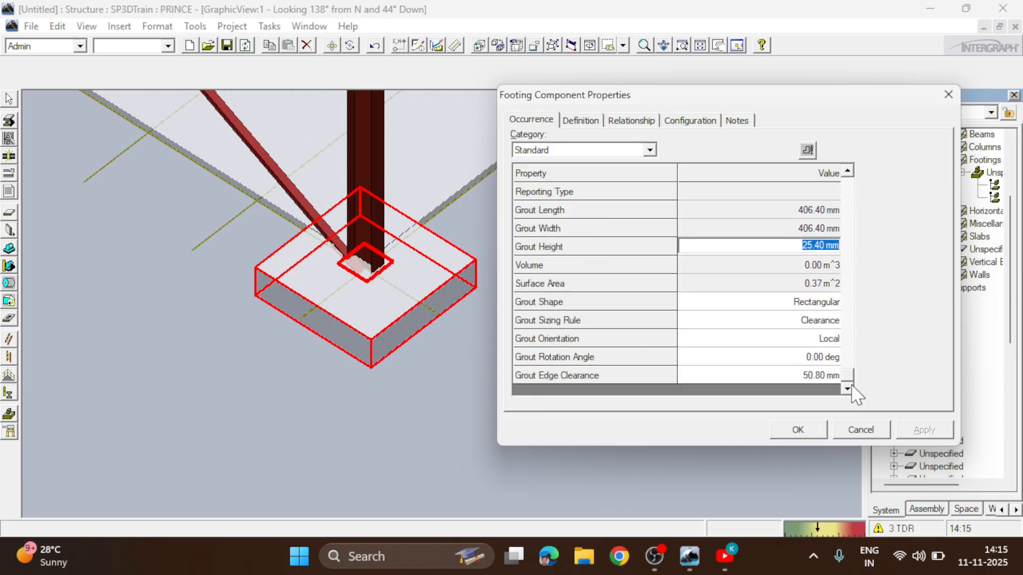
left_click(847, 171)
left_click(848, 171)
left_click(847, 171)
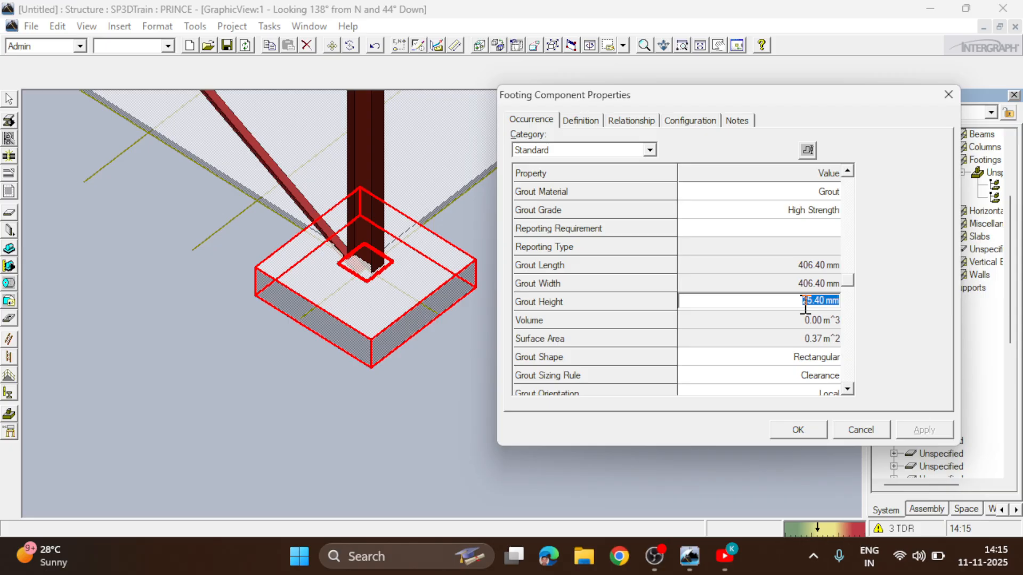
type("50")
left_click(927, 430)
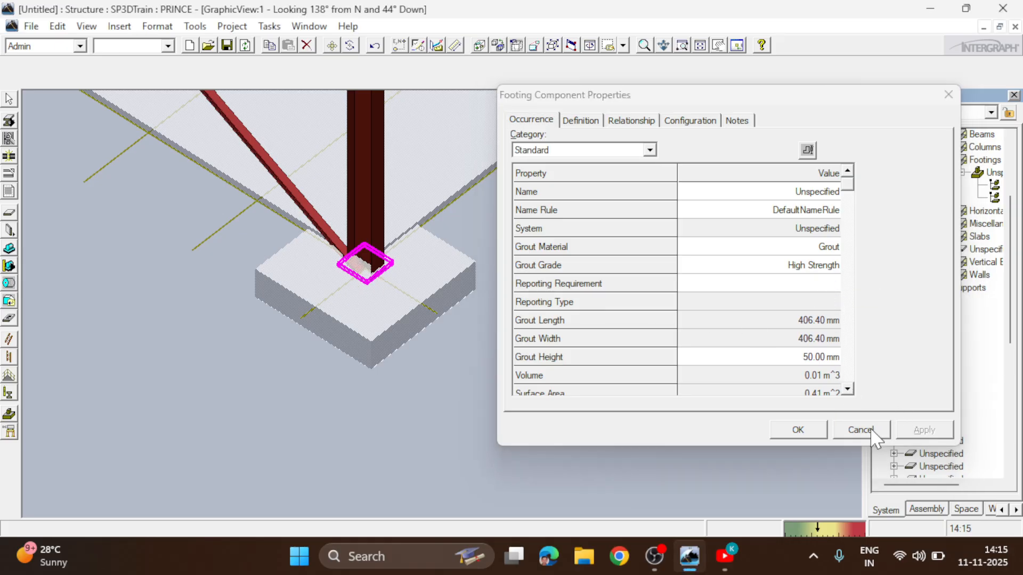
Change the grout pad's Grout Sizing Rule to User Defined.
scroll(852, 382, "down", 2)
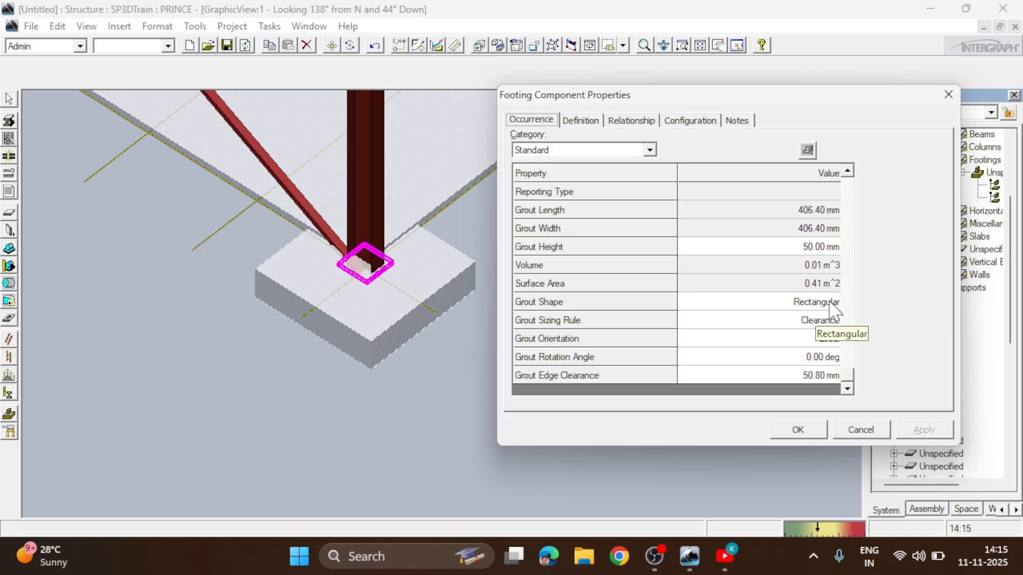
left_click(847, 171)
left_click(847, 172)
left_click(848, 172)
left_click(847, 171)
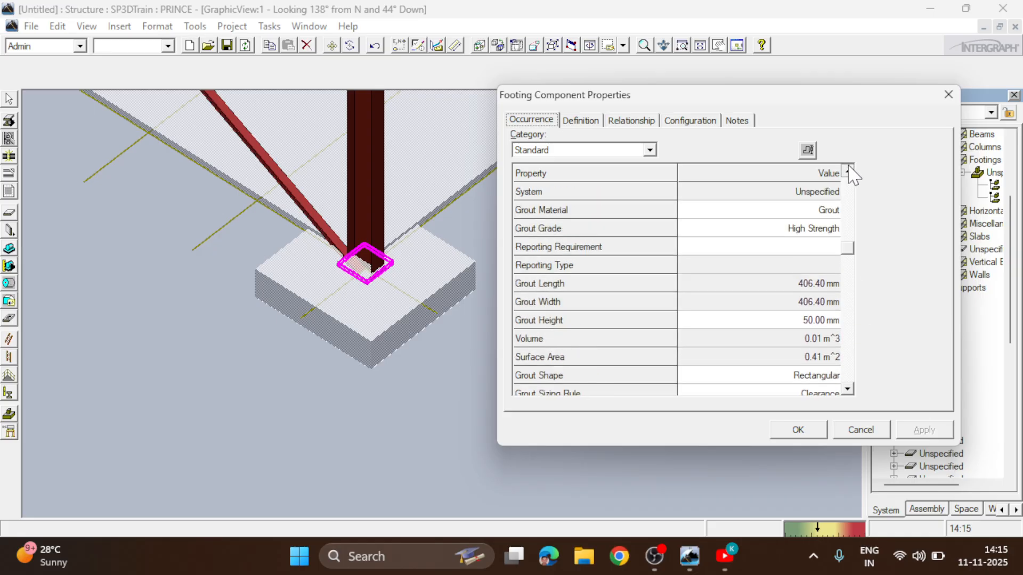
left_click(848, 172)
left_click(848, 171)
left_click(847, 389)
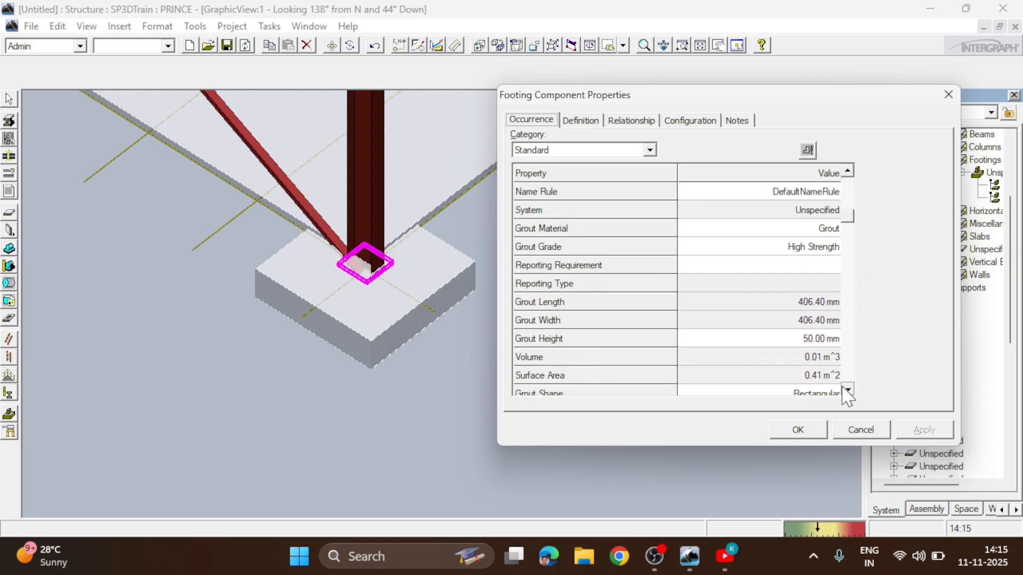
left_click(847, 389)
left_click(847, 390)
left_click(847, 389)
left_click(828, 357)
left_click(832, 356)
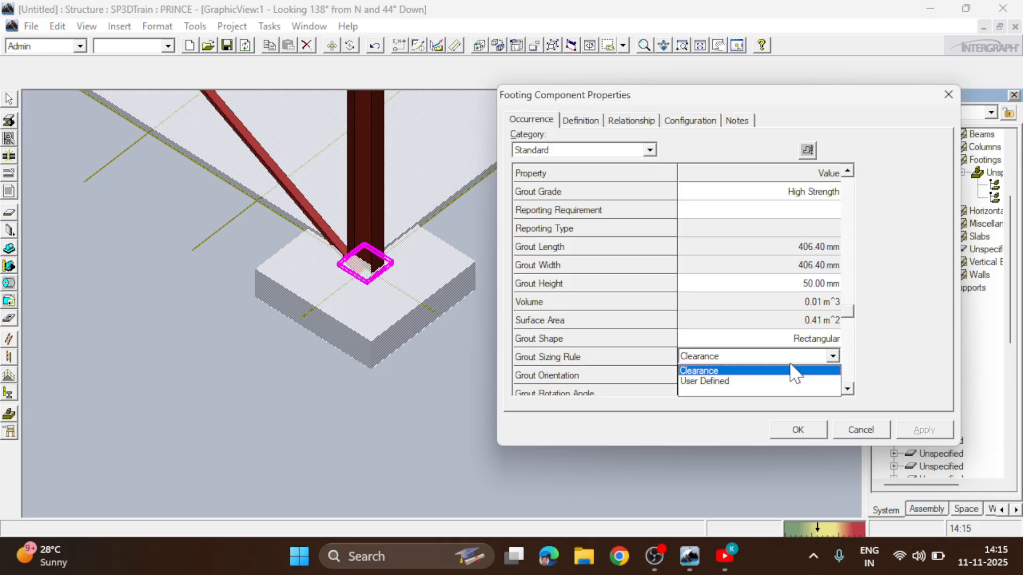
left_click(730, 381)
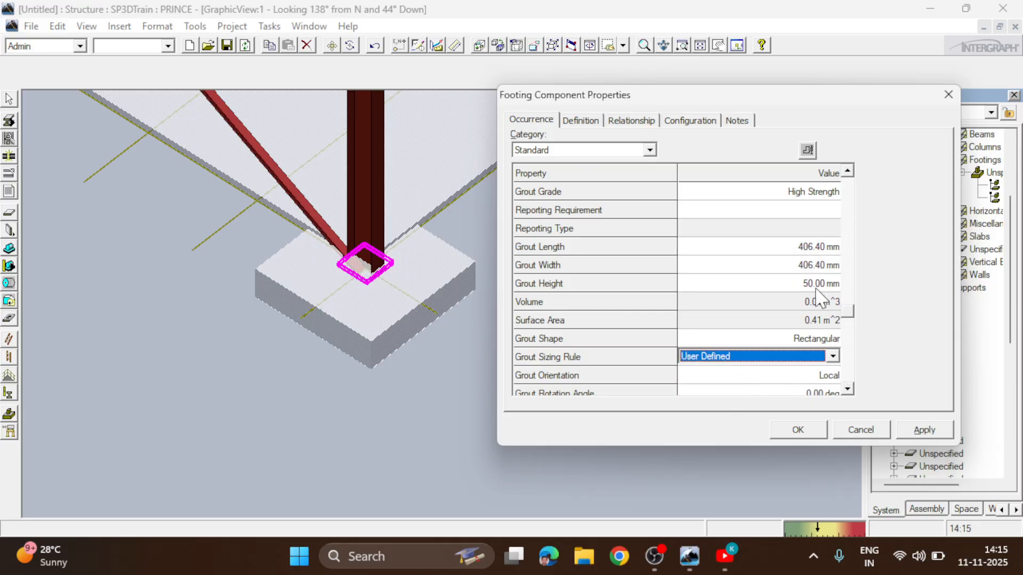
Set the Grout Length and Grout Width to 750 mm each and apply the changes.
left_click(794, 283)
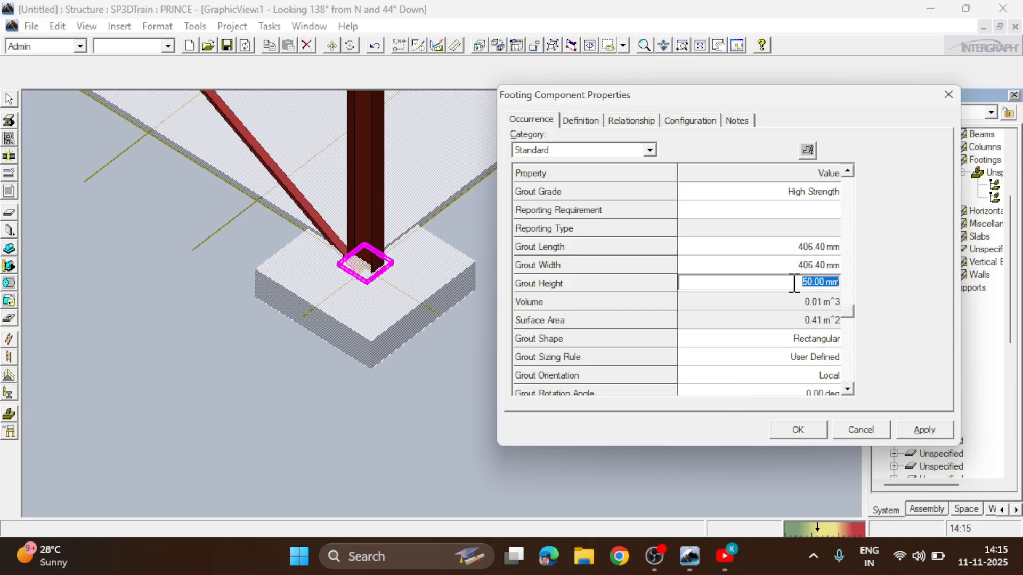
left_click(808, 245)
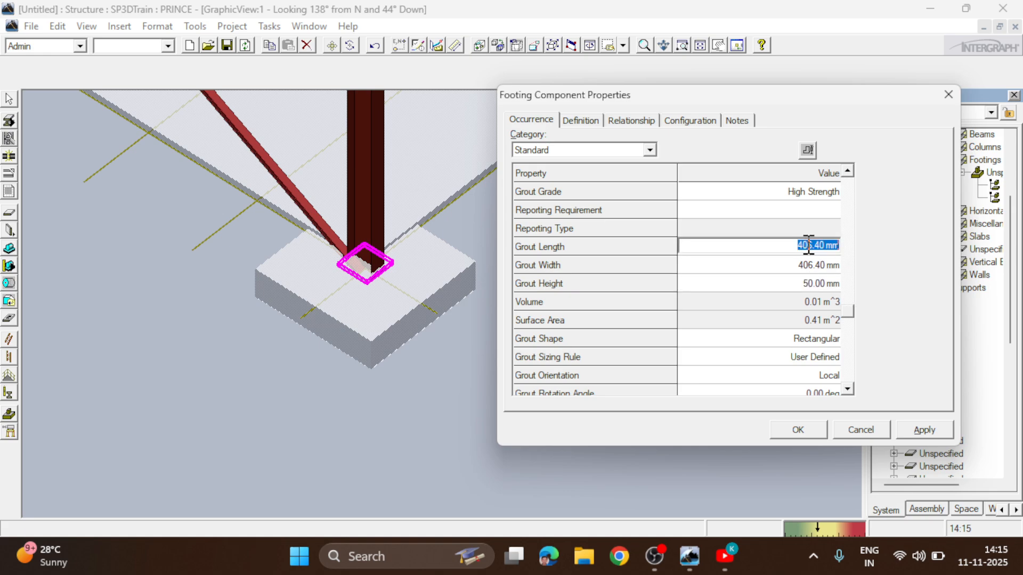
type("750")
left_click(821, 269)
type("75")
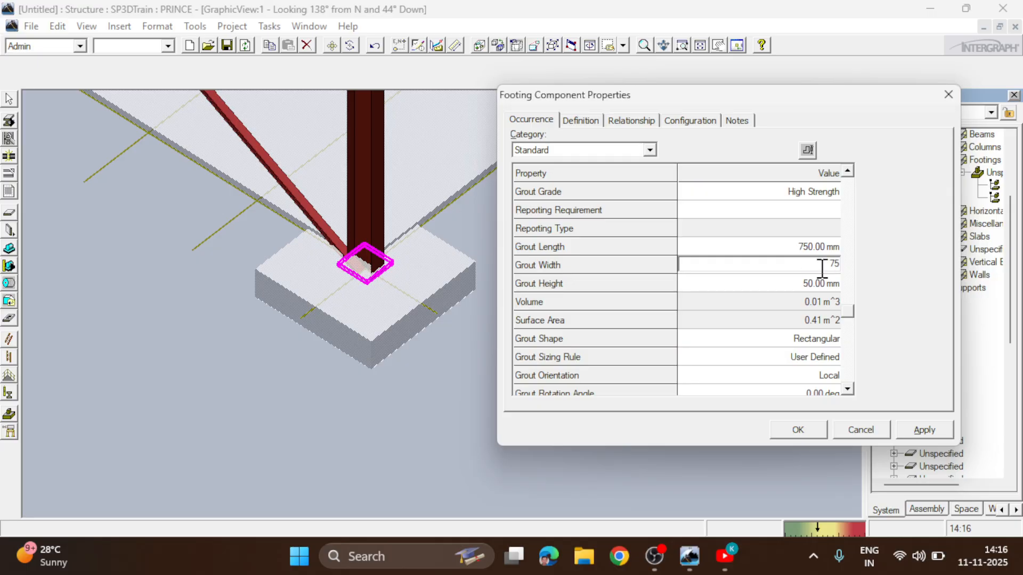
left_click(924, 430)
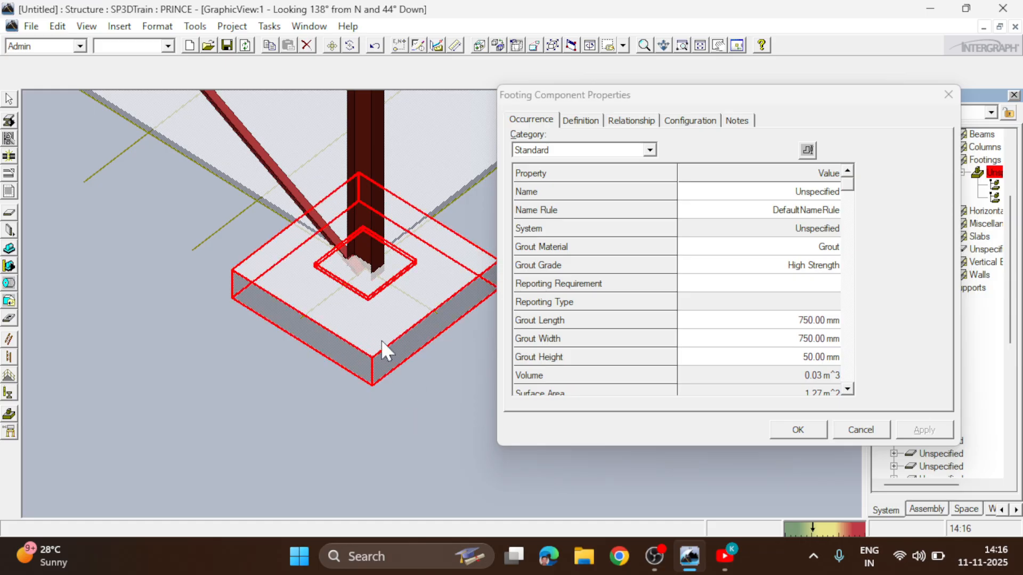
Return to the parent footing's relationships and highlight its grout pad and slab components in turn.
left_click(630, 120)
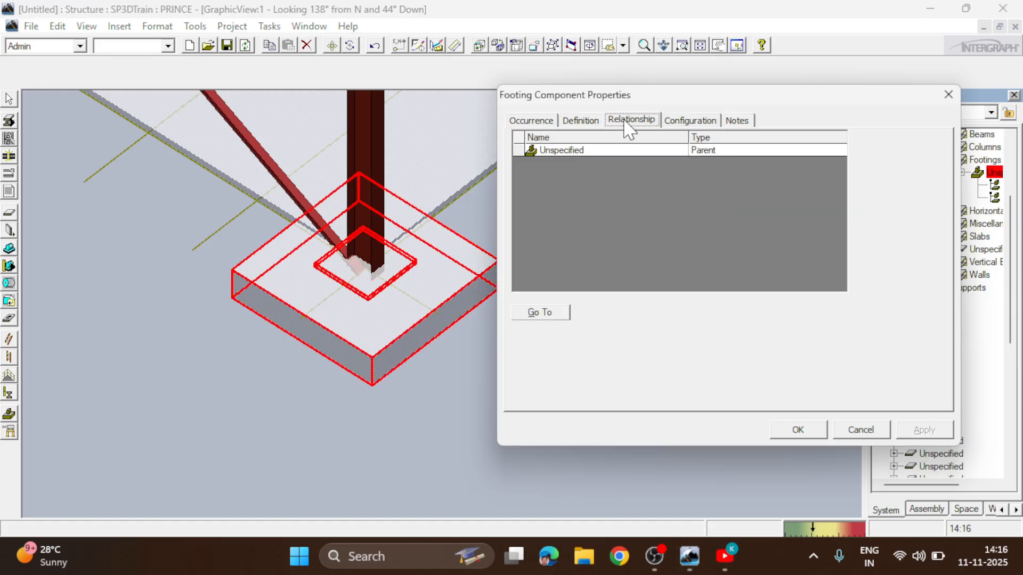
double_click(567, 146)
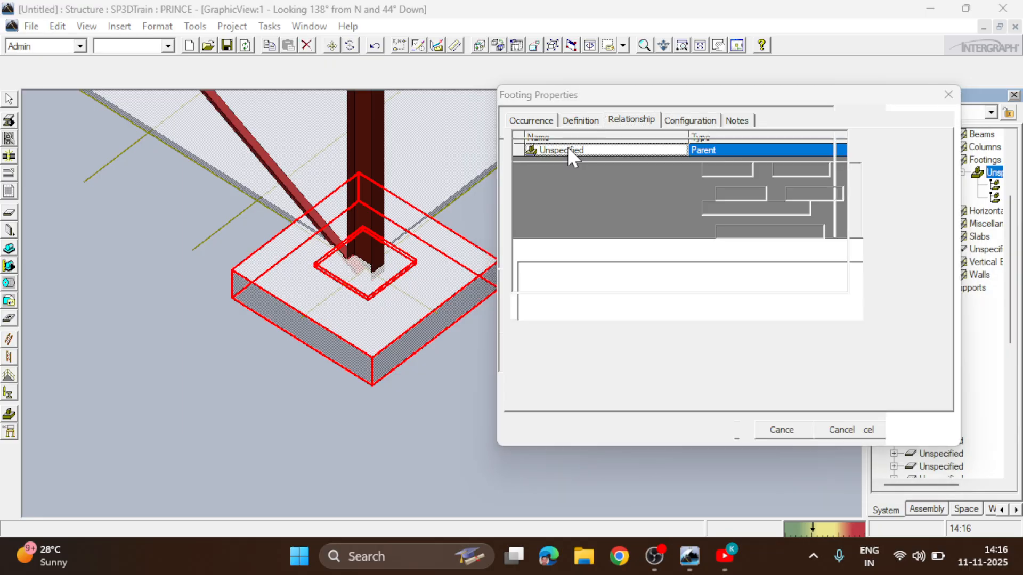
left_click(571, 173)
left_click(569, 172)
left_click(569, 163)
left_click(381, 255)
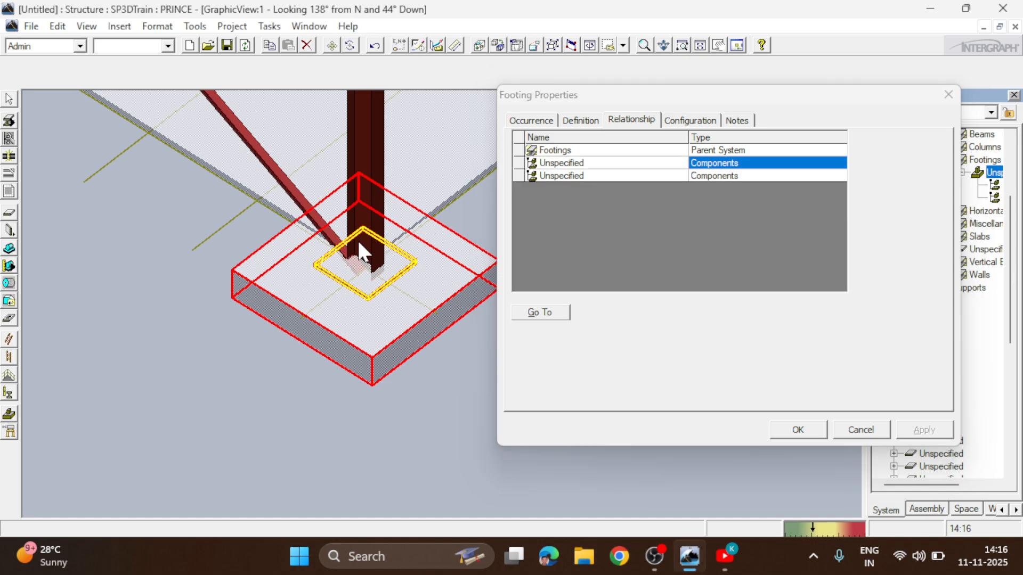
left_click(559, 164)
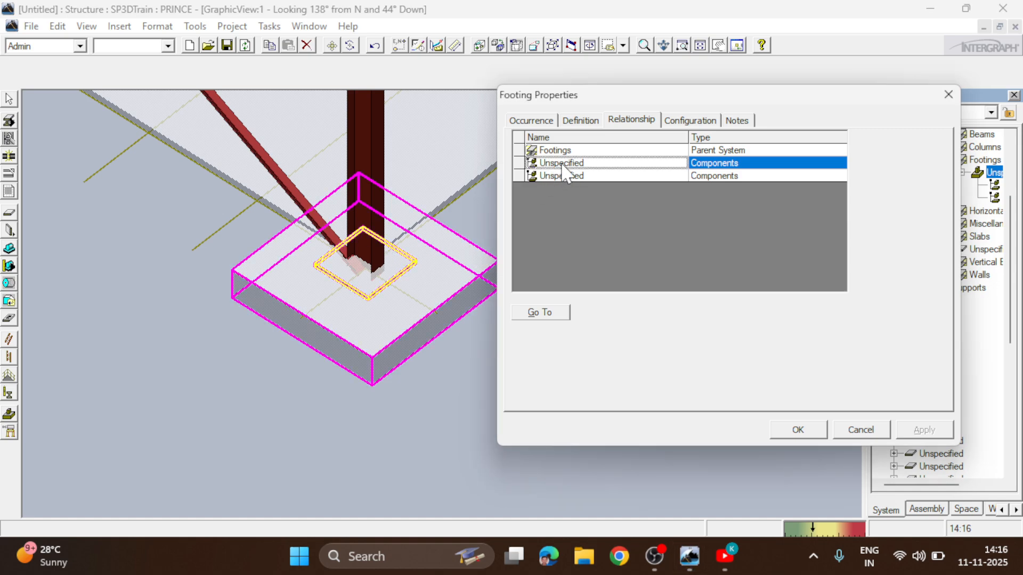
left_click(580, 169)
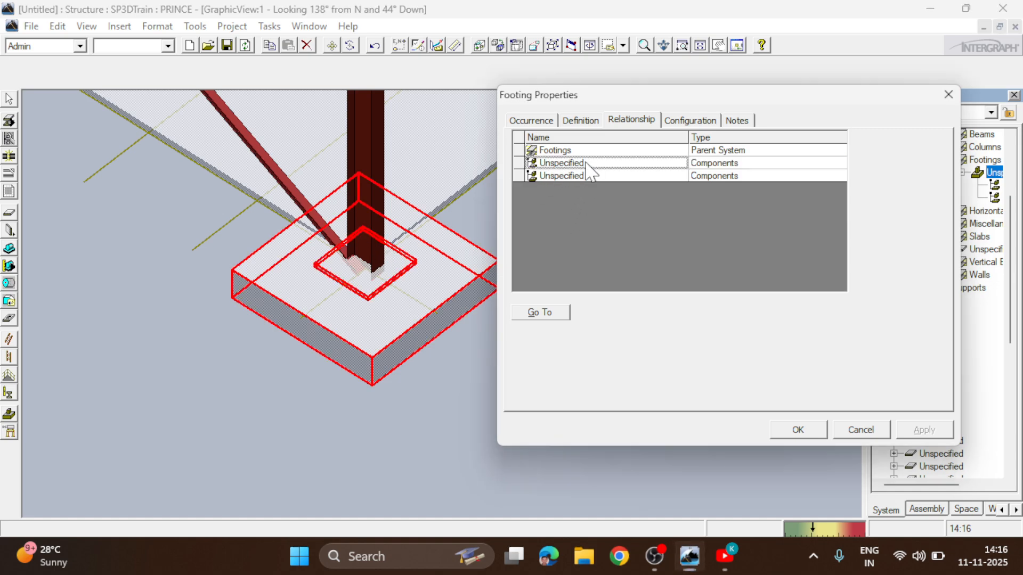
left_click(587, 176)
left_click(588, 162)
left_click(578, 174)
left_click(580, 165)
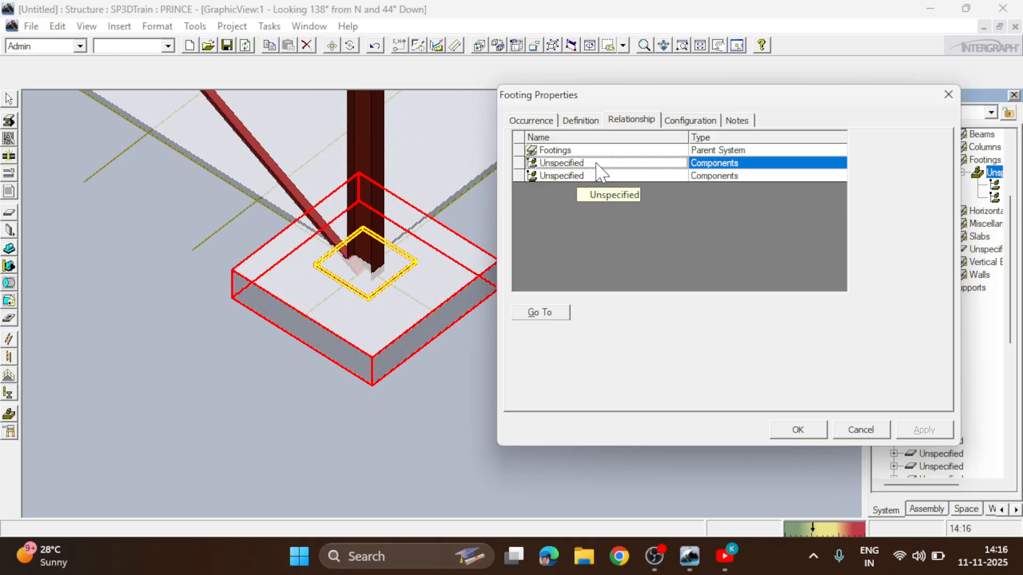
left_click(580, 177)
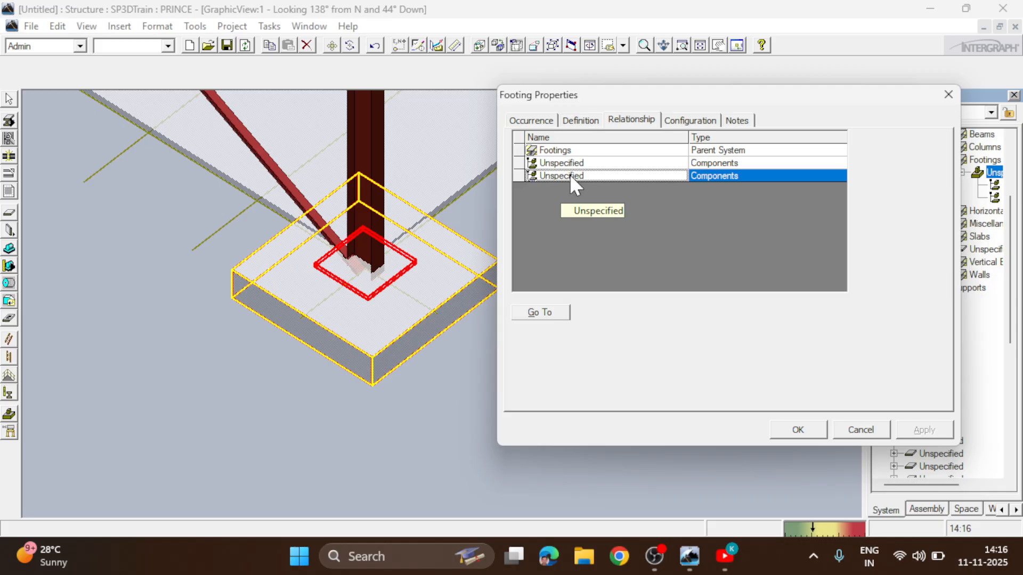
Open the slab component's occurrence properties and set the Slab Height to 1000 mm.
double_click(570, 175)
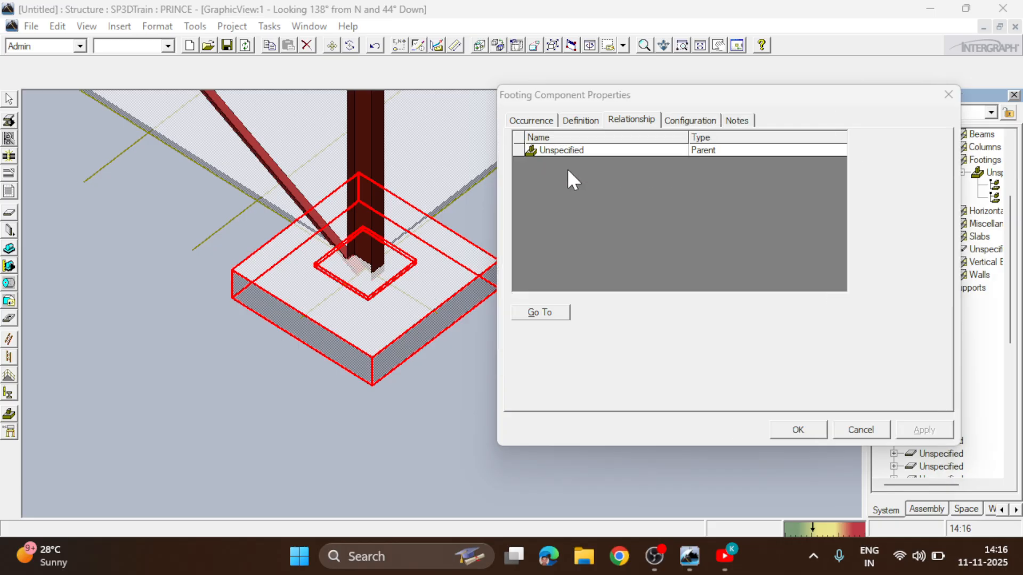
left_click(535, 122)
left_click(847, 391)
scroll(847, 393, "down", 2)
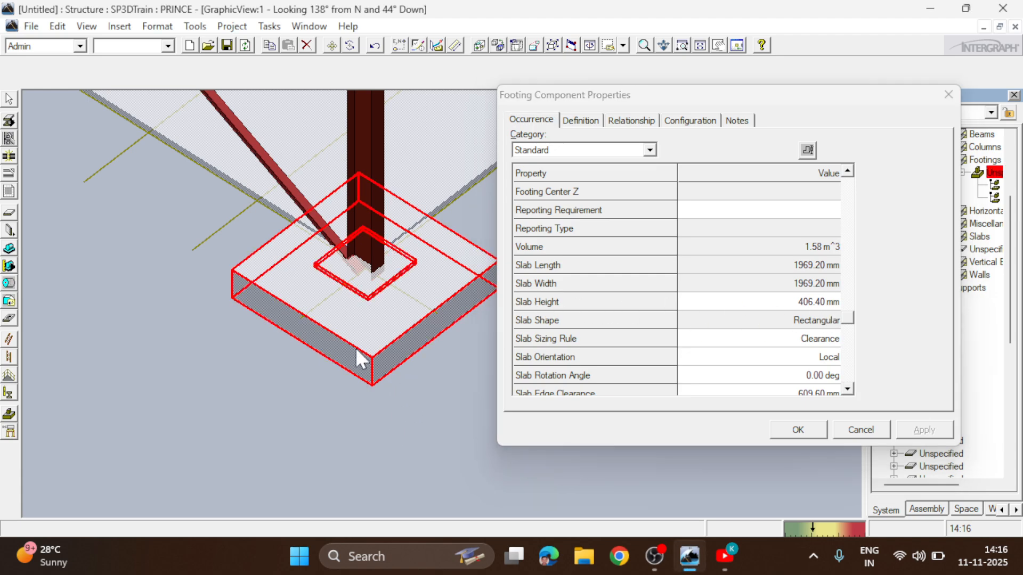
left_click(794, 301)
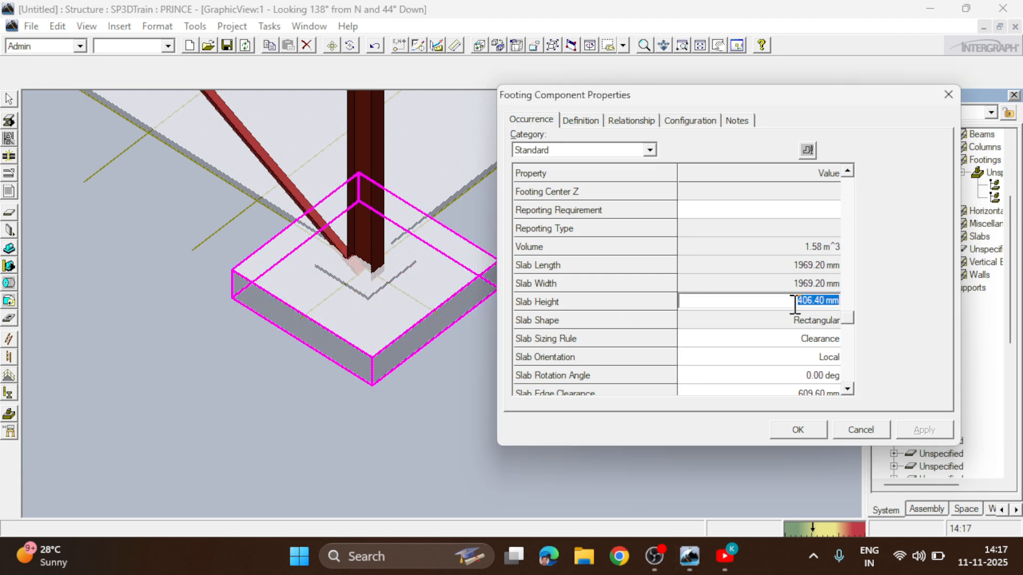
type("1000")
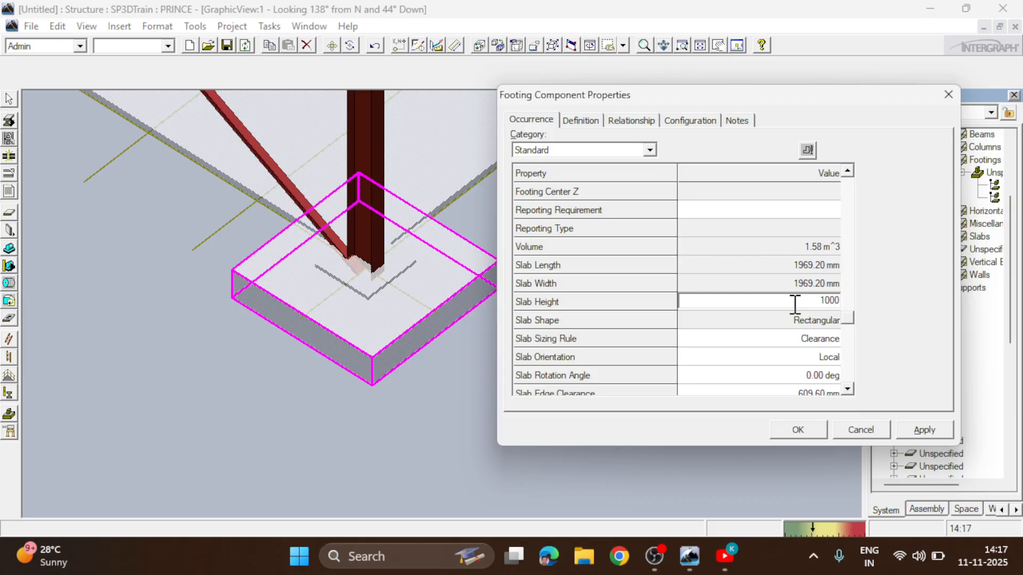
left_click(802, 281)
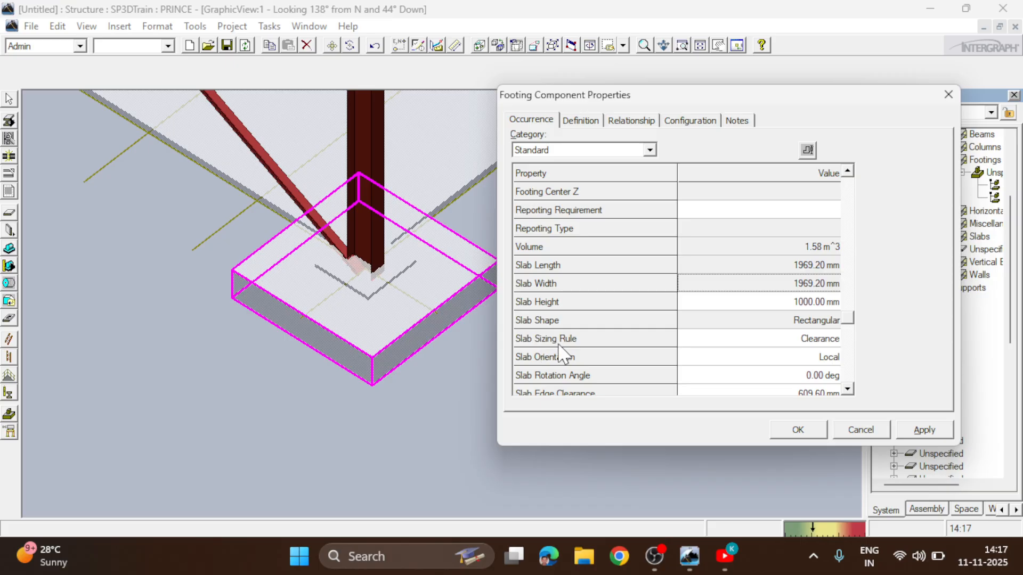
Change the slab component's Slab Sizing Rule to User Defined.
left_click(773, 341)
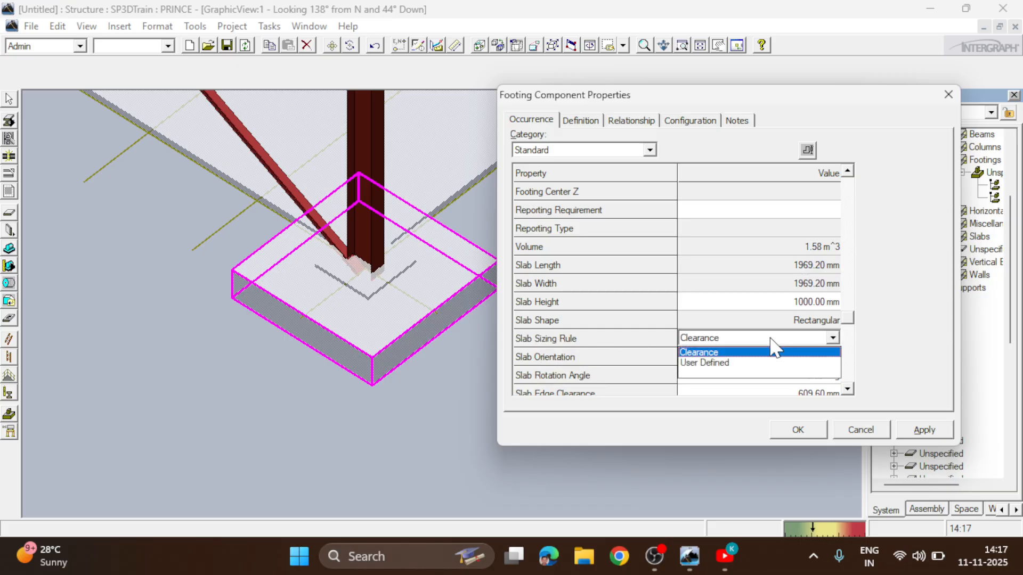
left_click(703, 362)
Try to set the Slab Length and Slab Width to 1000 mm each and apply the changes.
left_click(814, 265)
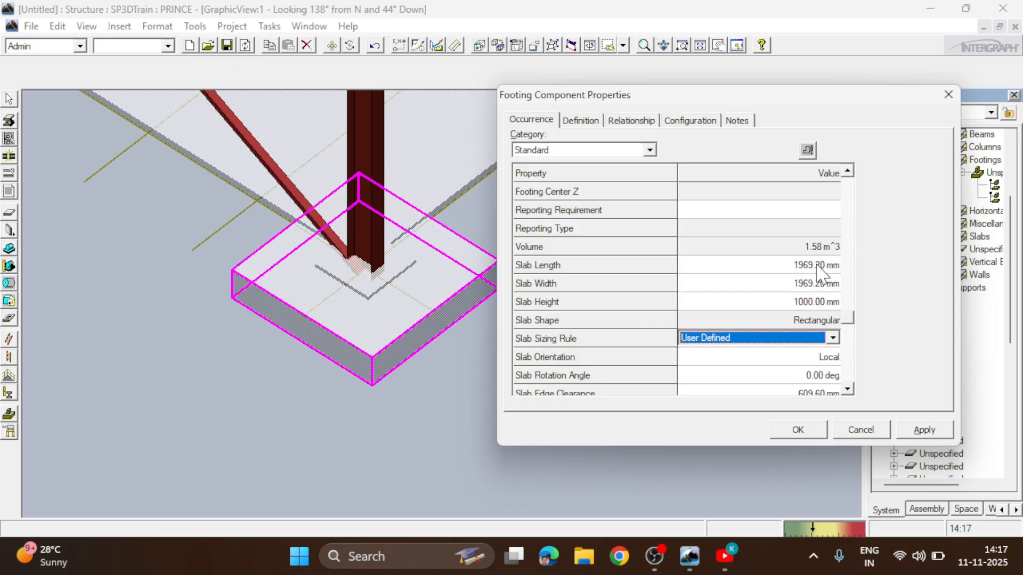
left_click(813, 279)
left_click(814, 265)
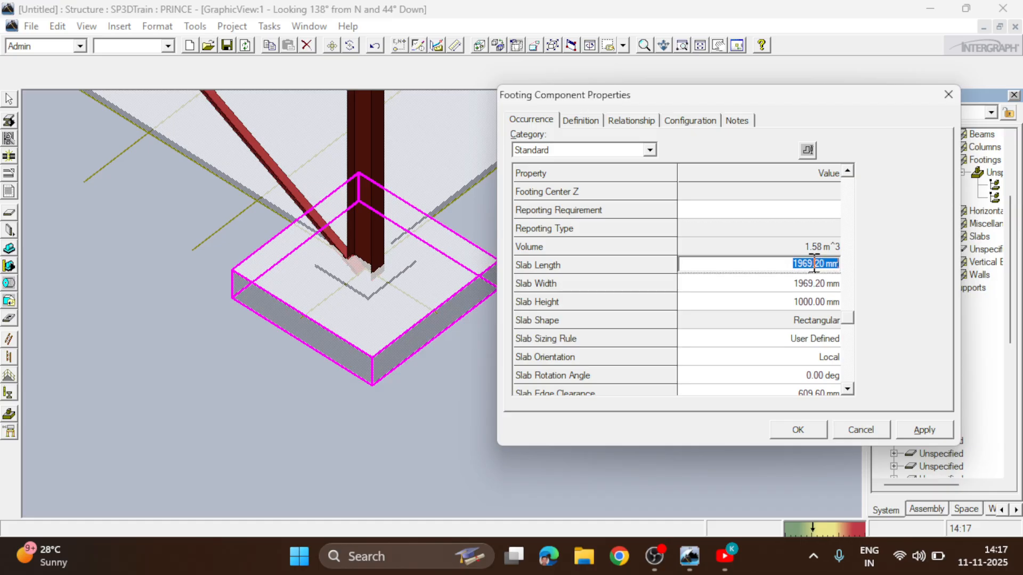
left_click(388, 267)
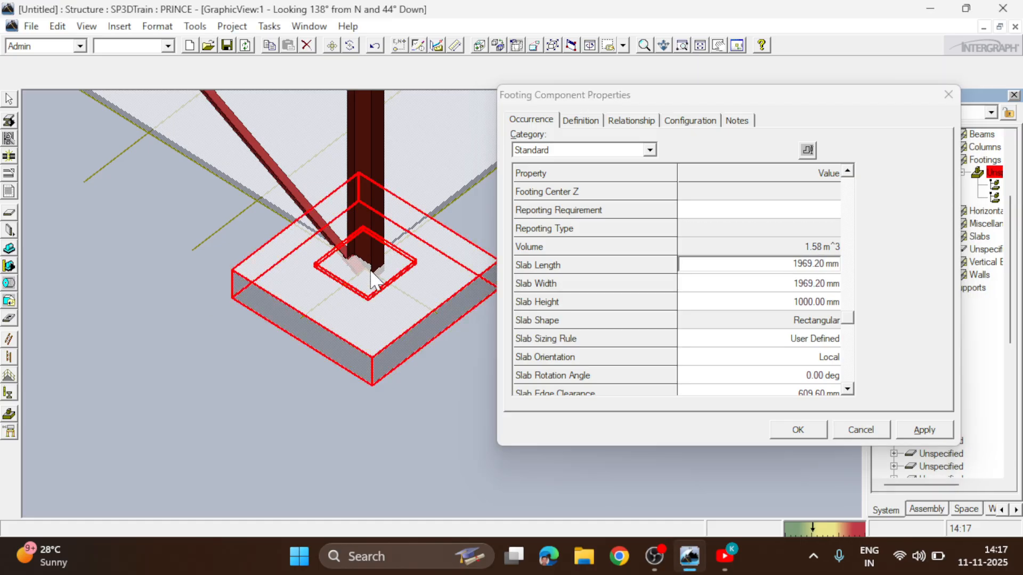
left_click(781, 266)
type("1000")
left_click(799, 282)
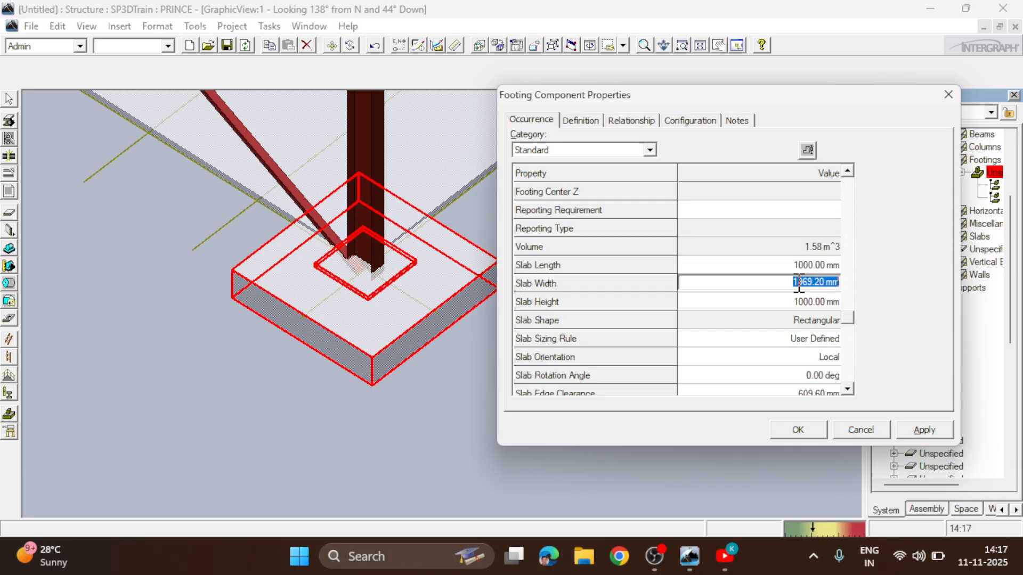
type("1000")
left_click(924, 430)
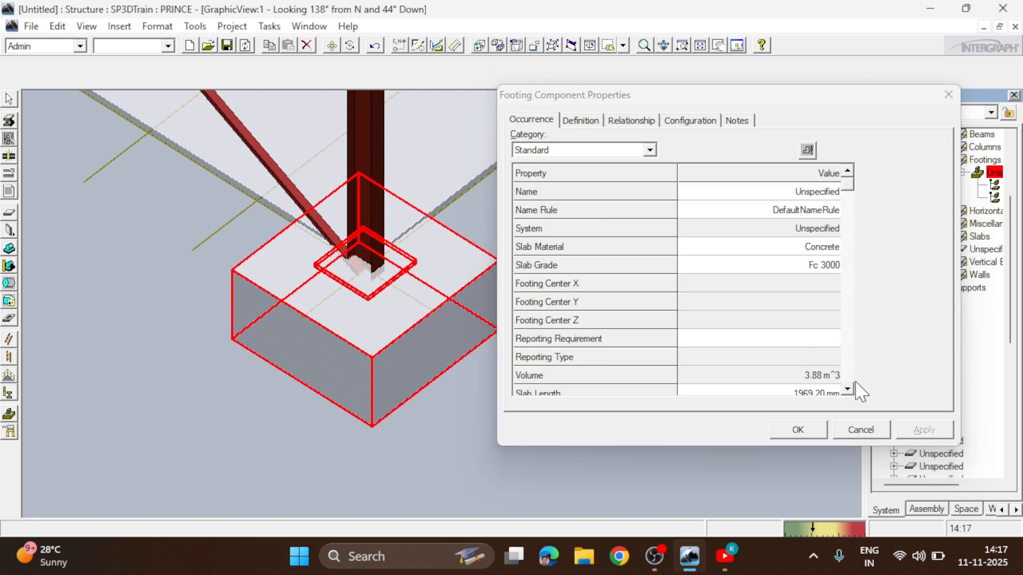
Set the Slab Edge Clearance to 250 mm and apply the change.
scroll(851, 388, "down", 5)
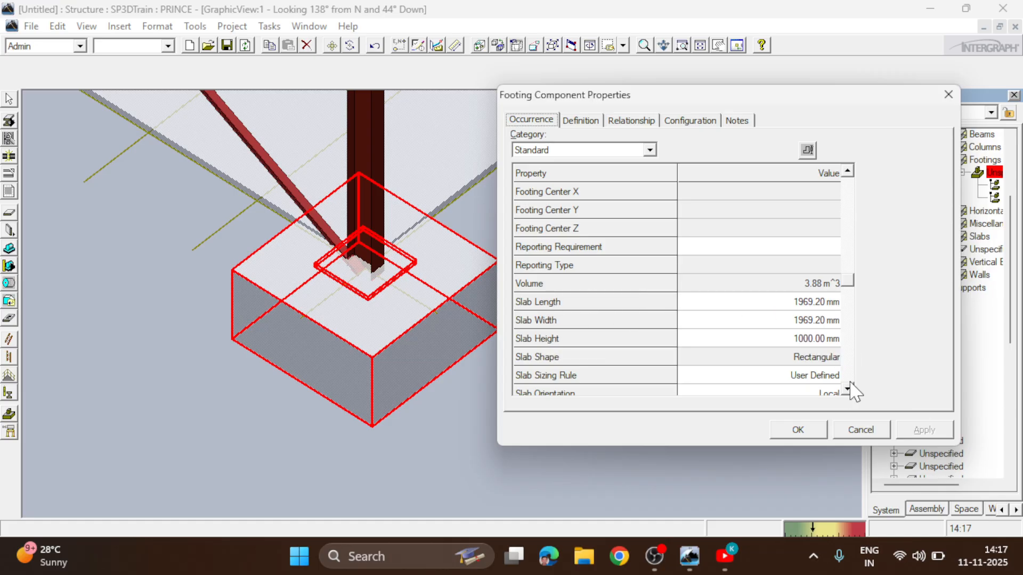
scroll(850, 389, "down", 4)
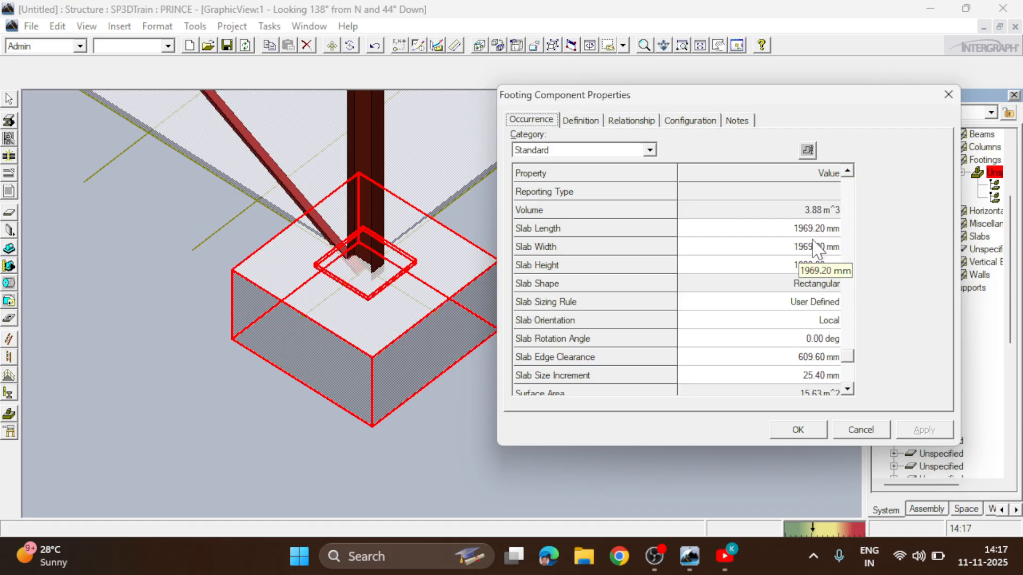
left_click(817, 356)
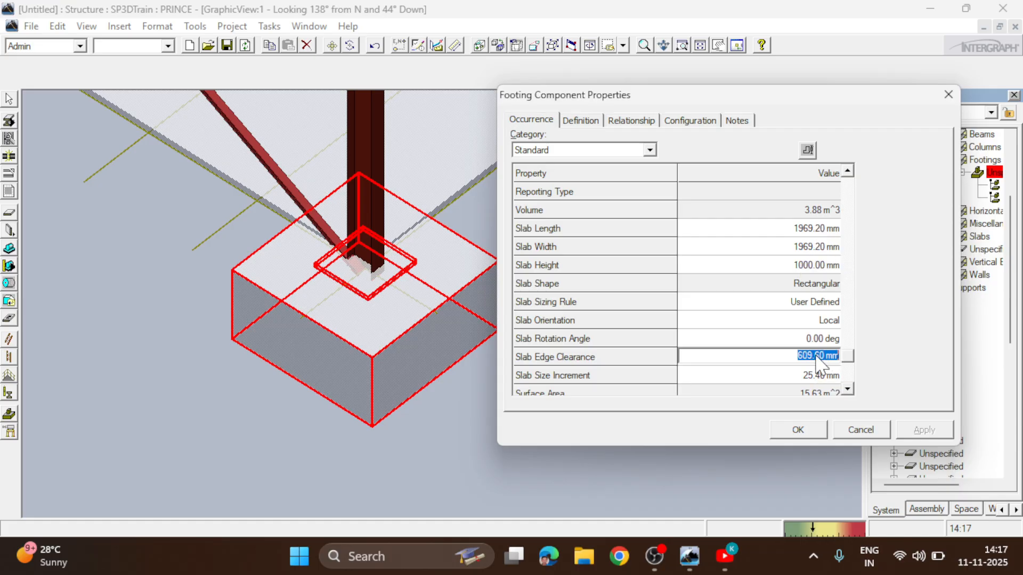
type("250")
left_click(920, 434)
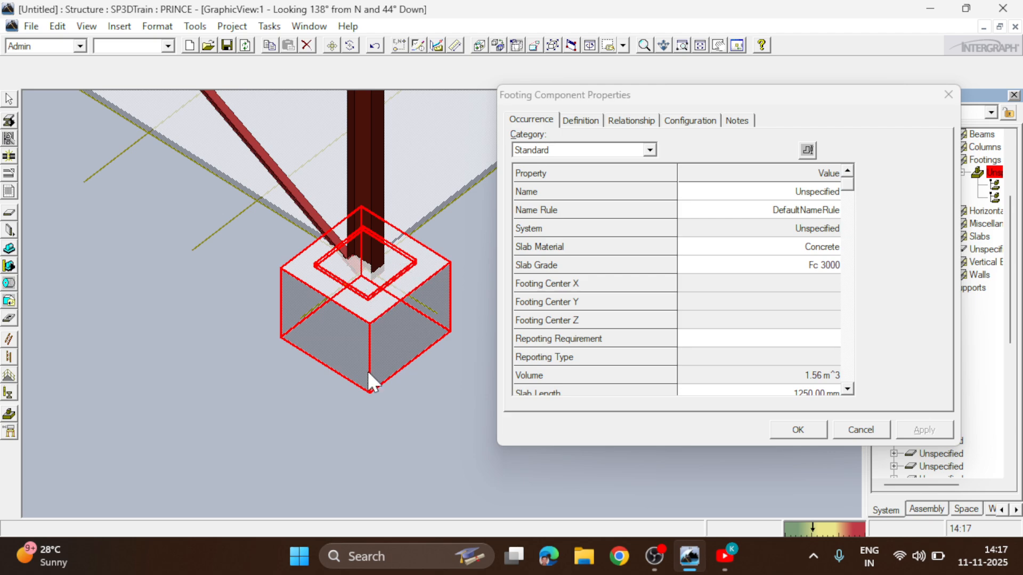
Check the slab's length, width and height in its occurrence properties.
left_click(847, 389)
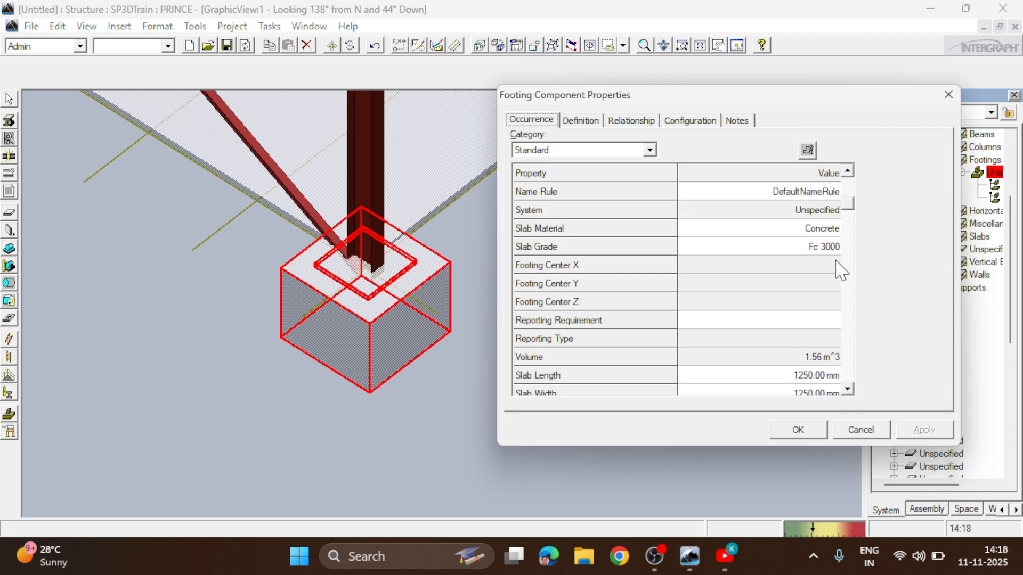
left_click(847, 171)
left_click(847, 389)
left_click(847, 389)
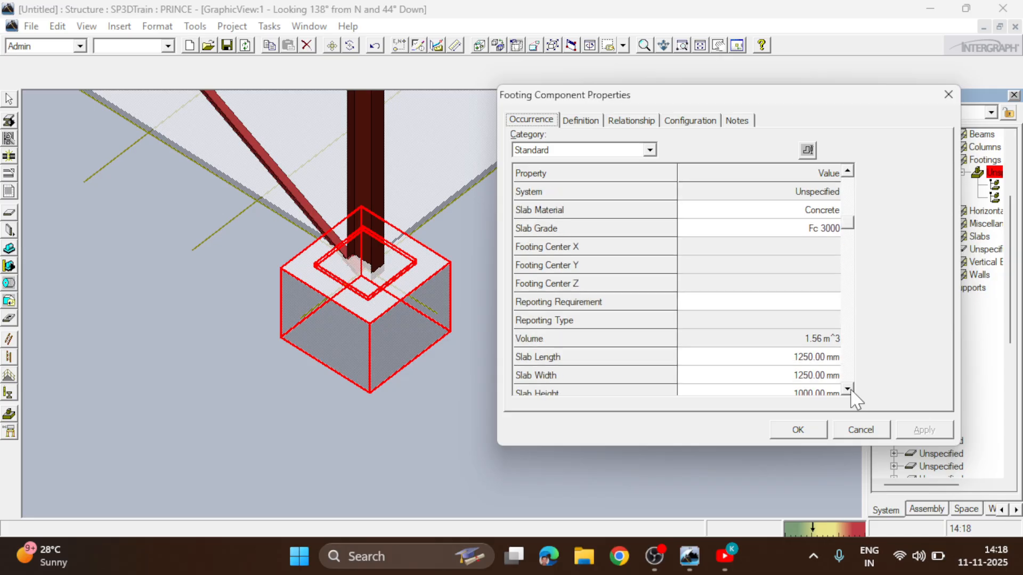
left_click(847, 389)
left_click(847, 390)
left_click(847, 390)
left_click(851, 392)
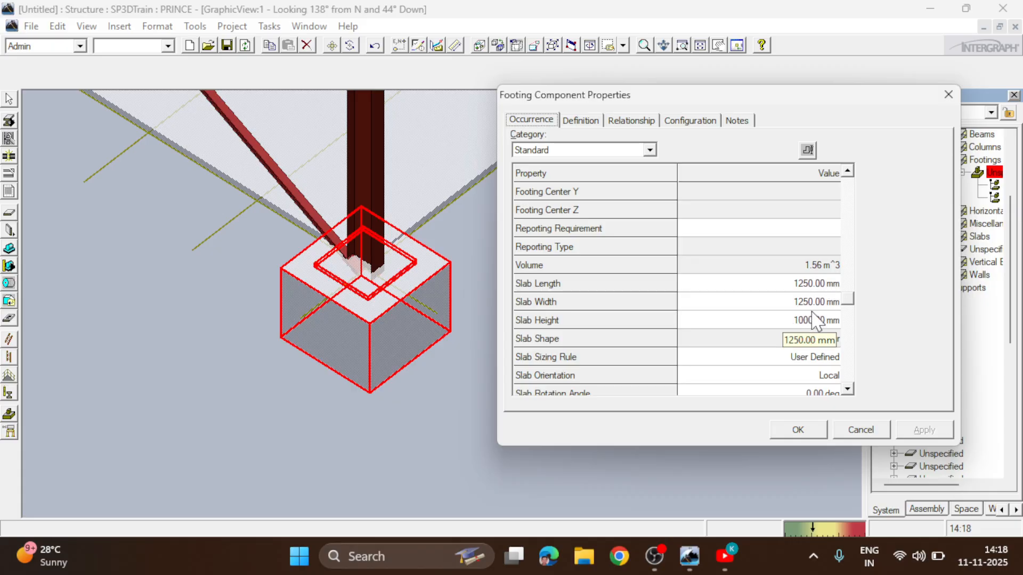
left_click(804, 283)
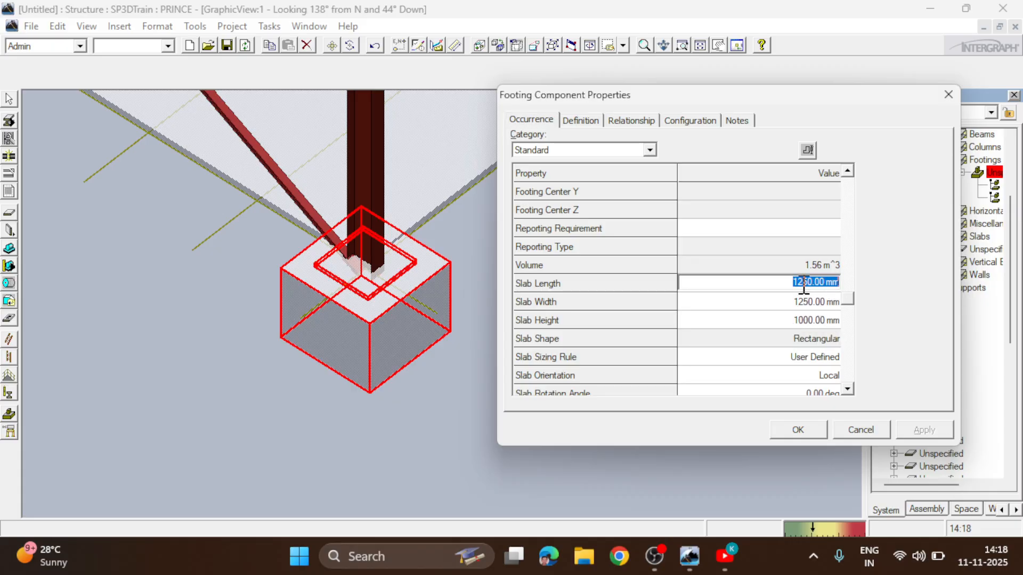
type("125")
left_click(825, 301)
type("1")
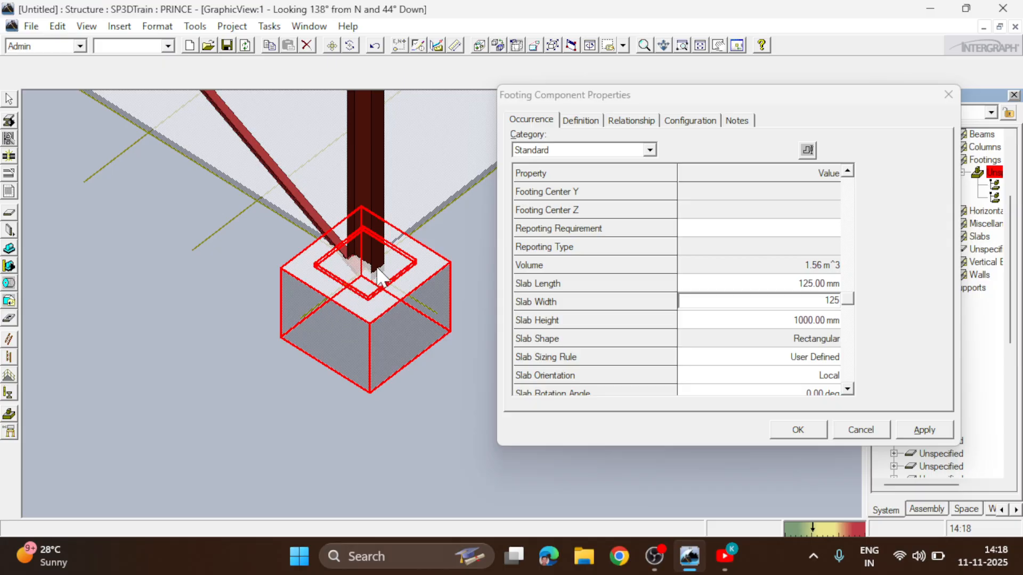
left_click(439, 232)
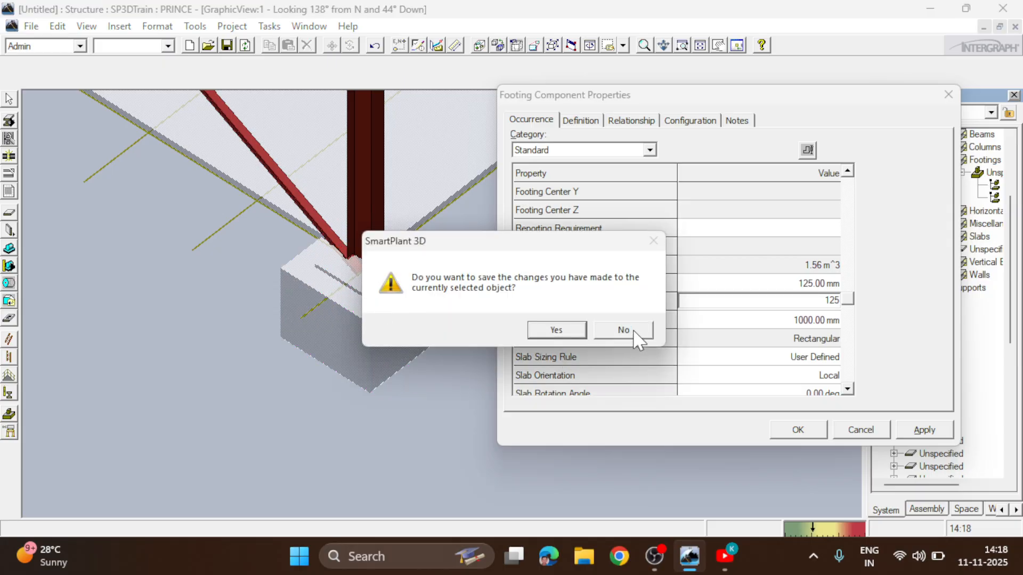
left_click(624, 331)
left_click(746, 300)
left_click(666, 300)
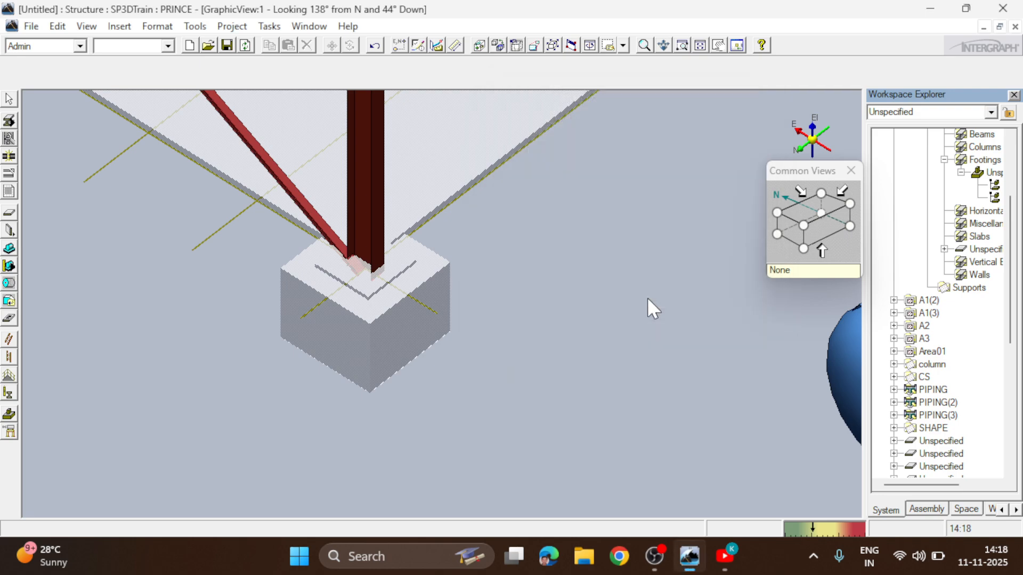
Reopen the footing's properties and go through its relationships to the slab component's occurrence properties.
left_click(290, 306)
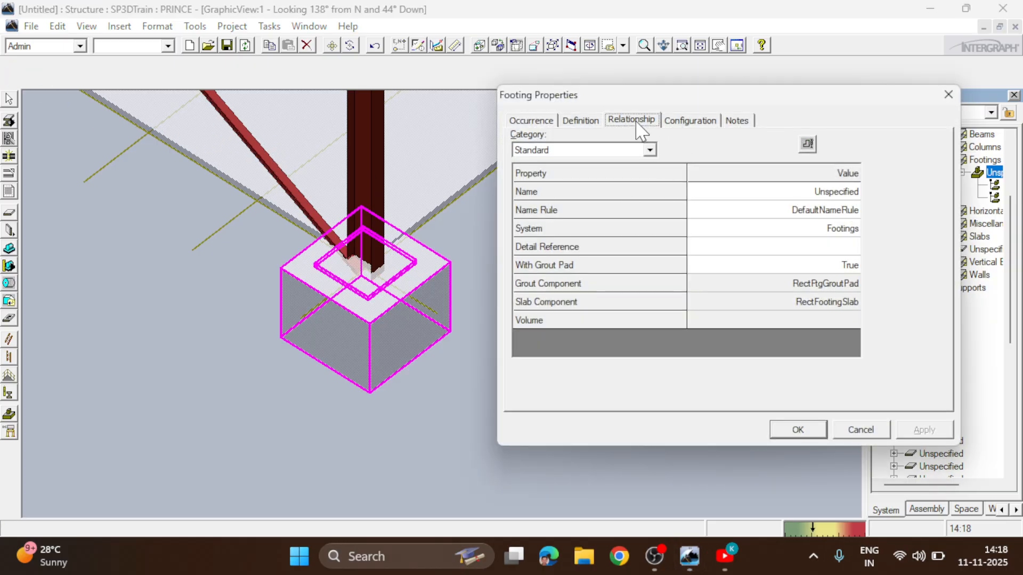
left_click(635, 121)
left_click(566, 177)
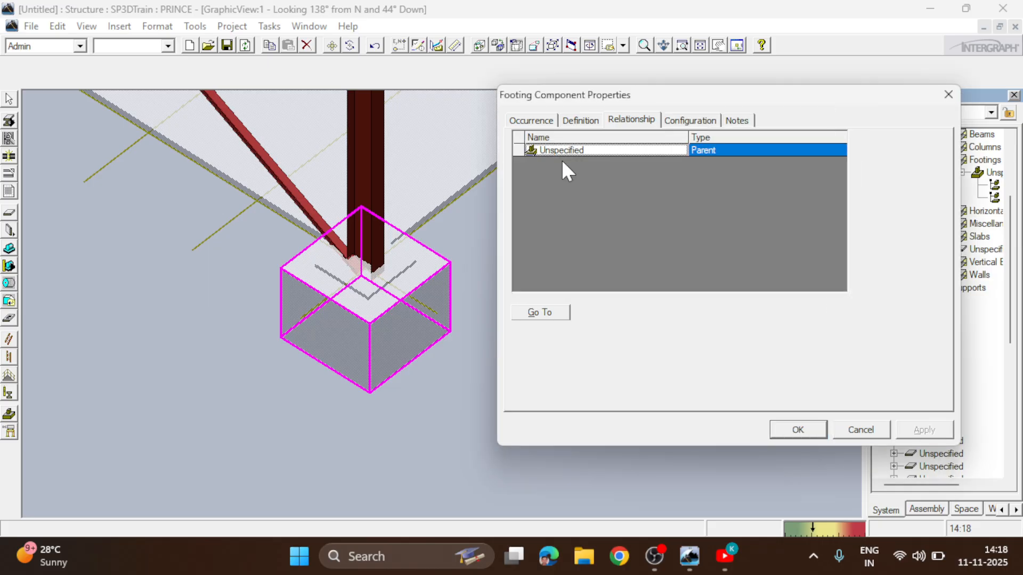
left_click(531, 120)
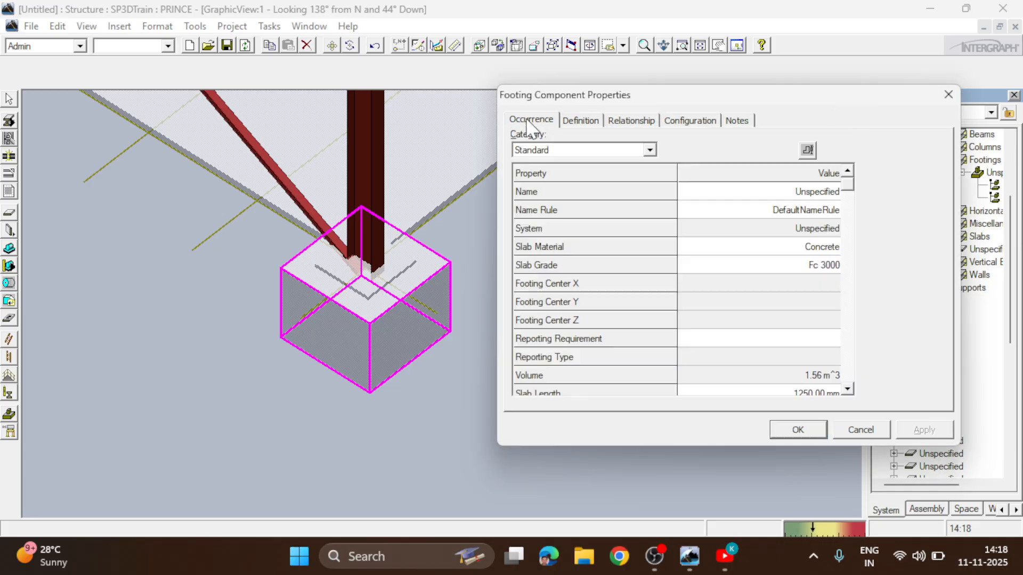
Set the slab component's Slab Edge Clearance to 125 mm and apply the change.
scroll(847, 390, "down", 2)
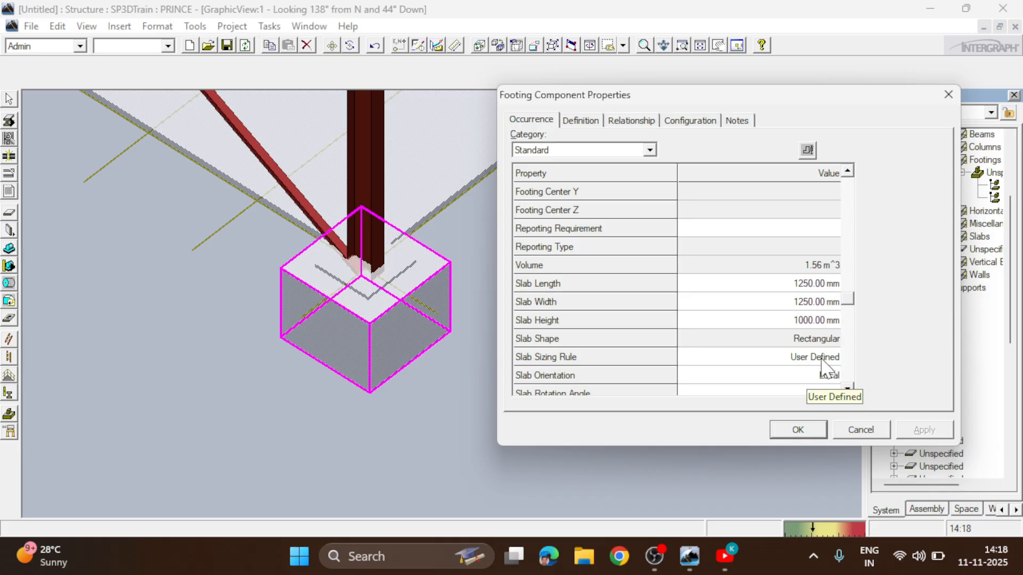
left_click(847, 389)
left_click(847, 390)
left_click(847, 390)
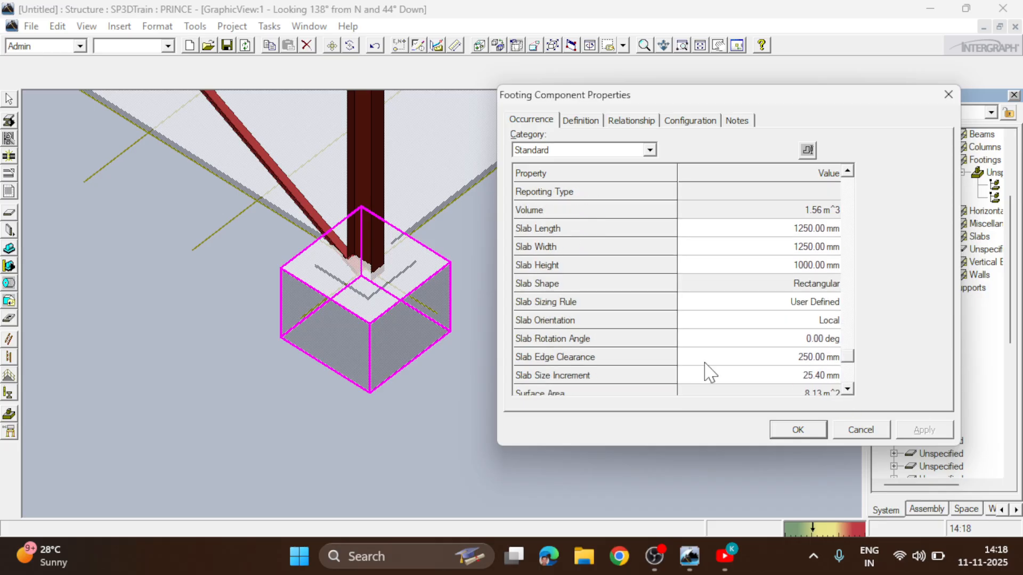
left_click(814, 356)
left_click(365, 292)
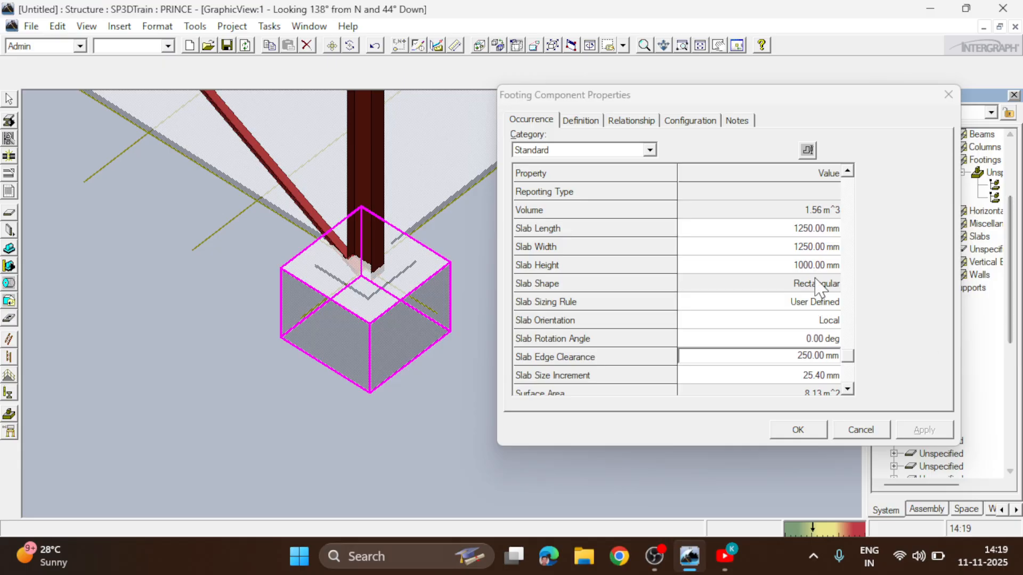
left_click(821, 228)
left_click(818, 357)
type("125")
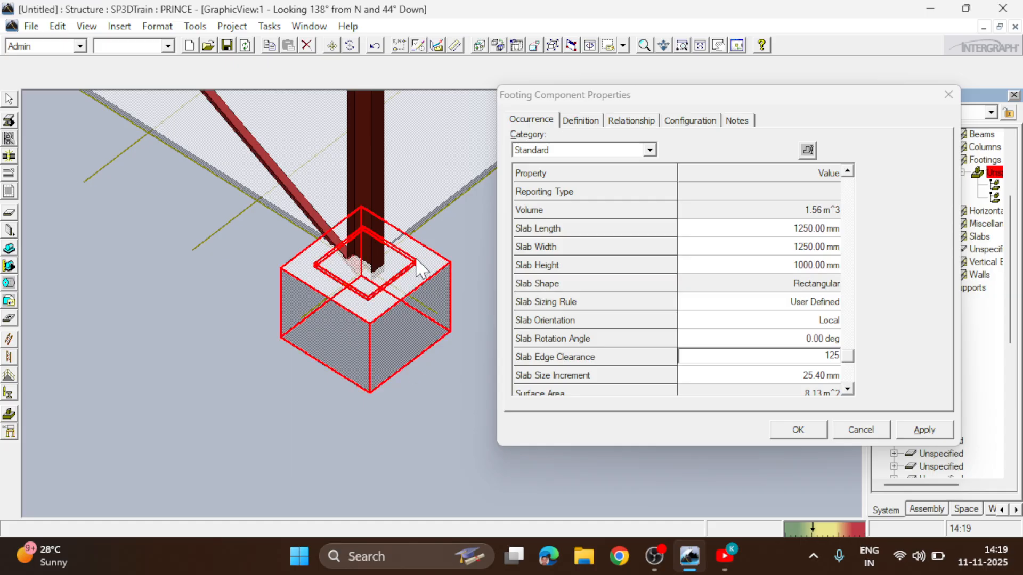
left_click(925, 430)
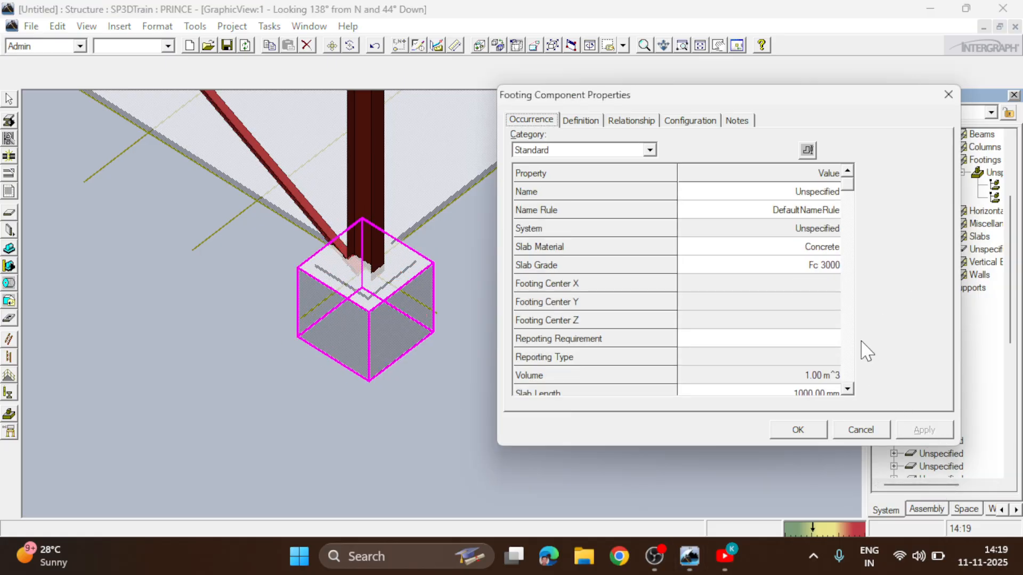
Set the Slab Height to 750 mm and apply the change.
left_click(847, 389)
left_click(847, 390)
left_click(847, 389)
left_click(847, 390)
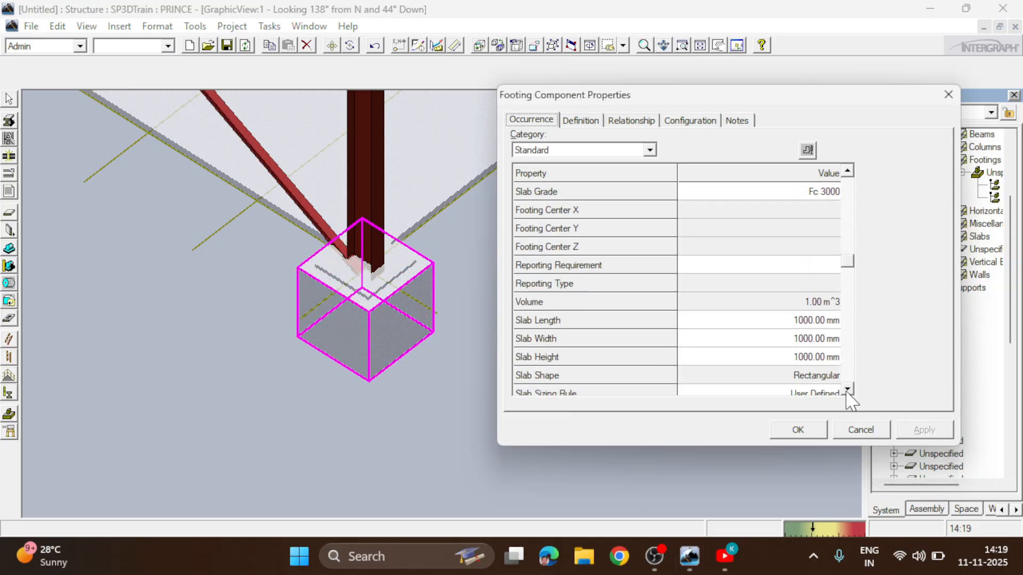
left_click(811, 326)
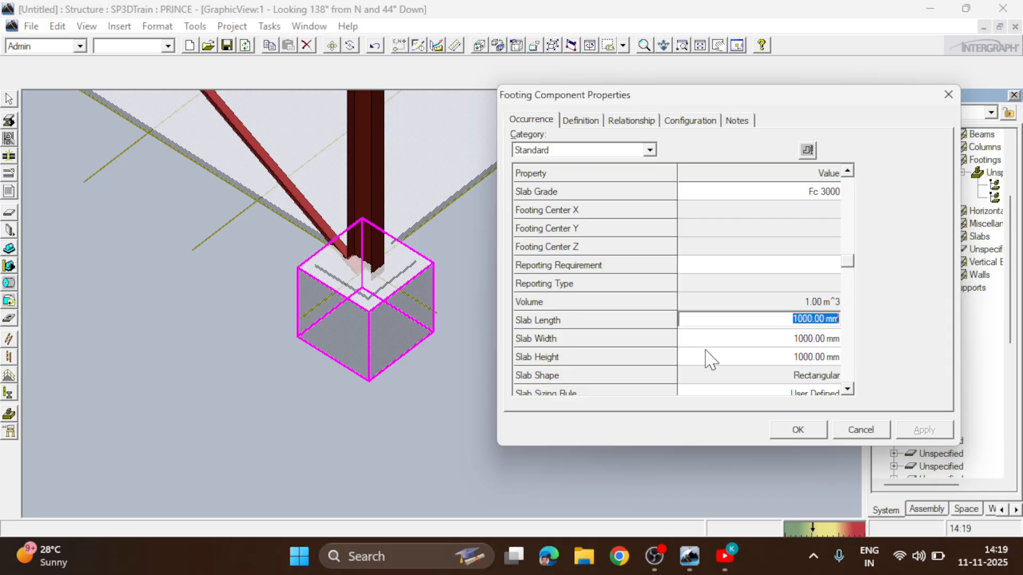
left_click(833, 339)
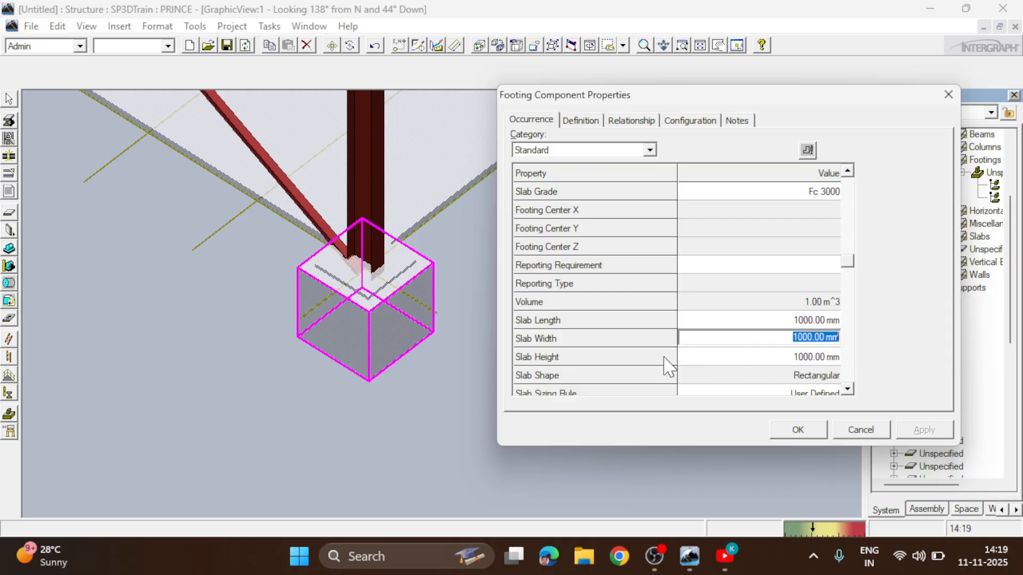
left_click(813, 358)
type("750")
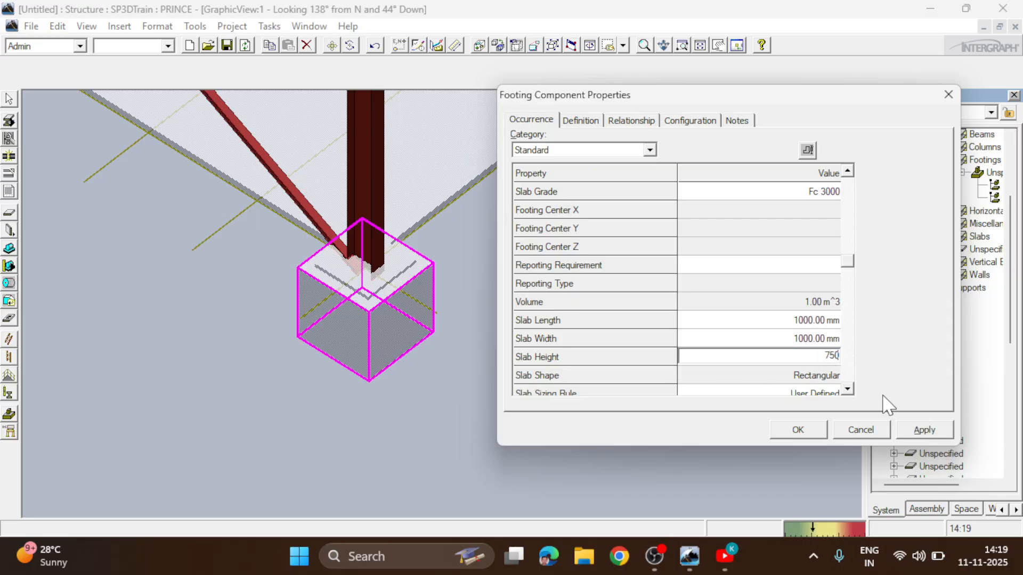
left_click(930, 430)
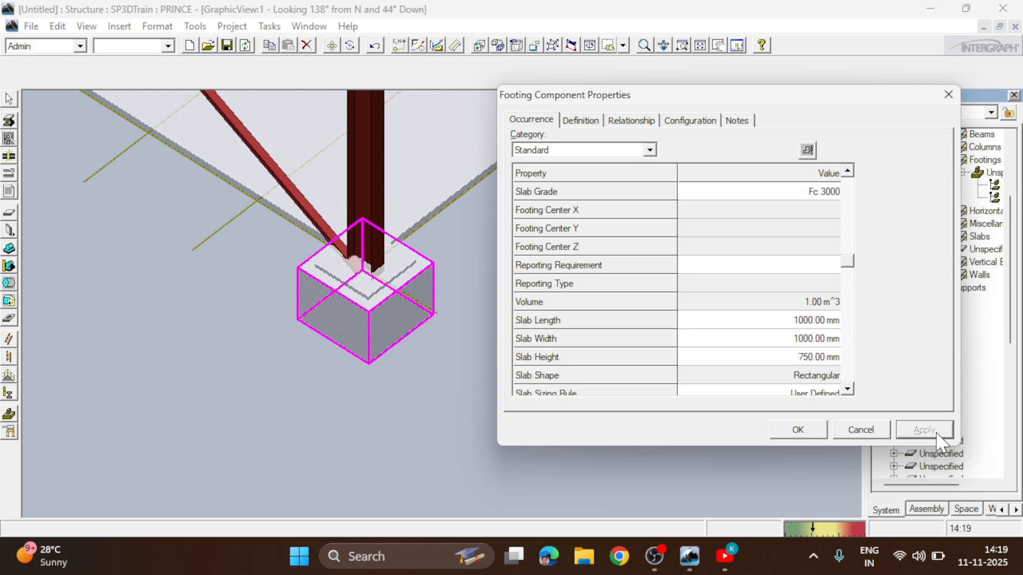
Review the slab's dimensions, sizing rule and edge clearance, and close the component properties with the changes accepted.
left_click(852, 389)
left_click(851, 389)
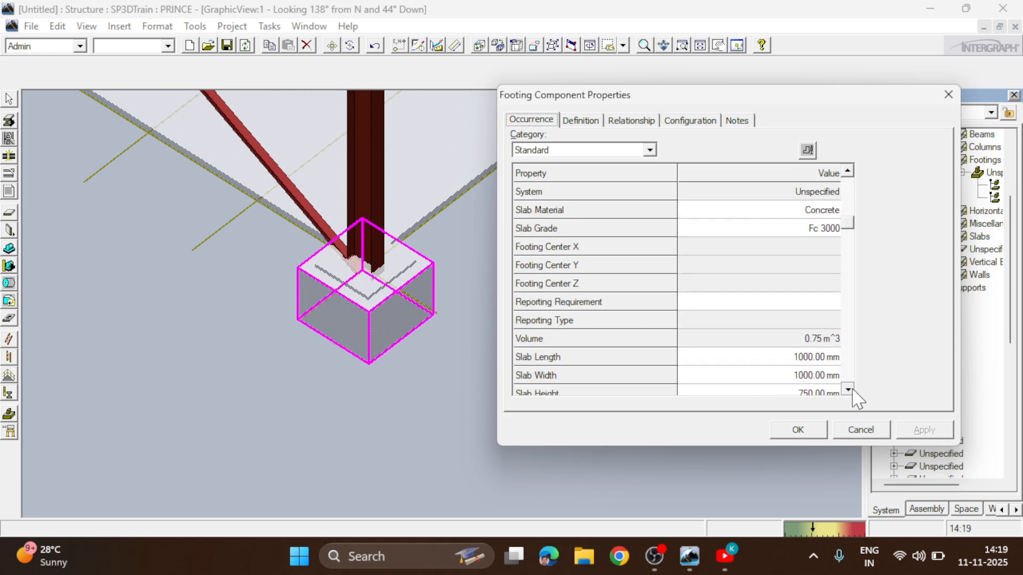
left_click(851, 389)
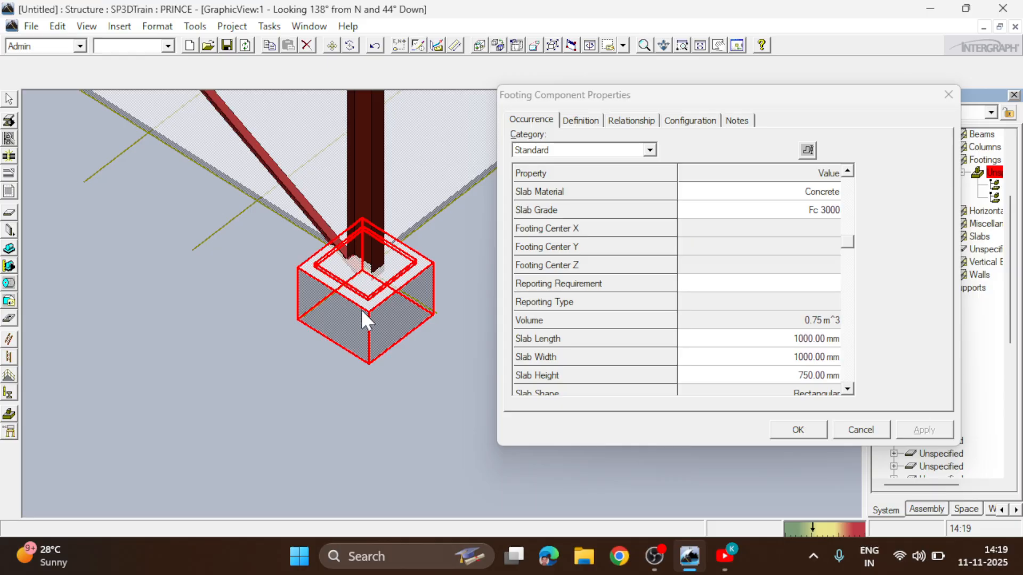
left_click(847, 389)
left_click(848, 389)
left_click(848, 390)
left_click(848, 389)
left_click(850, 389)
left_click(849, 390)
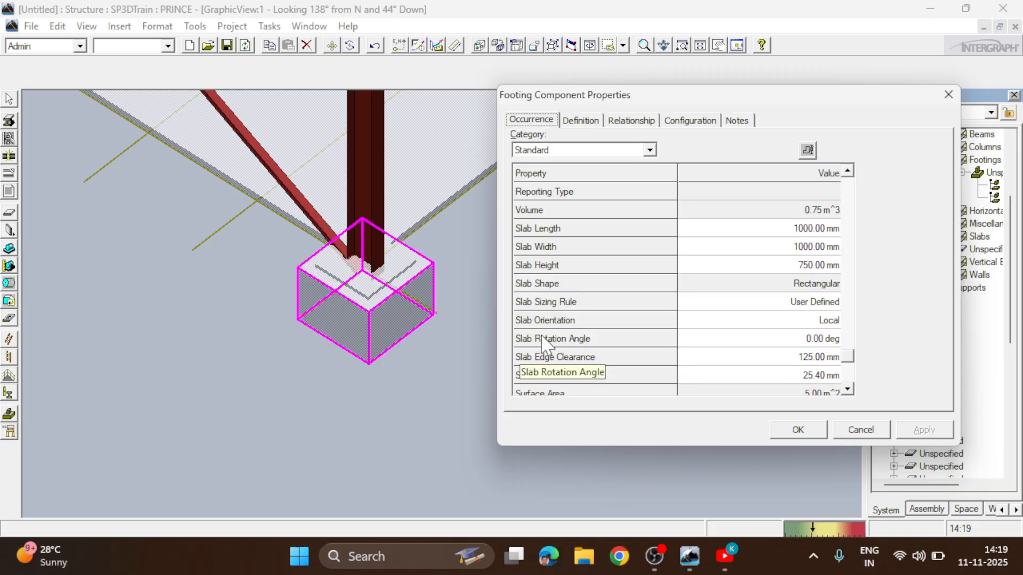
left_click(362, 322)
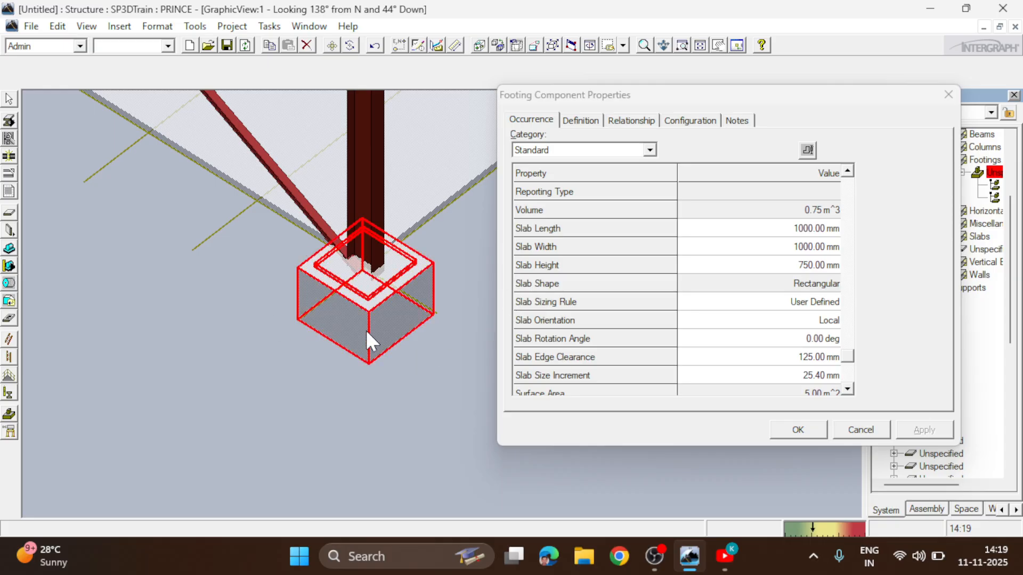
left_click(804, 430)
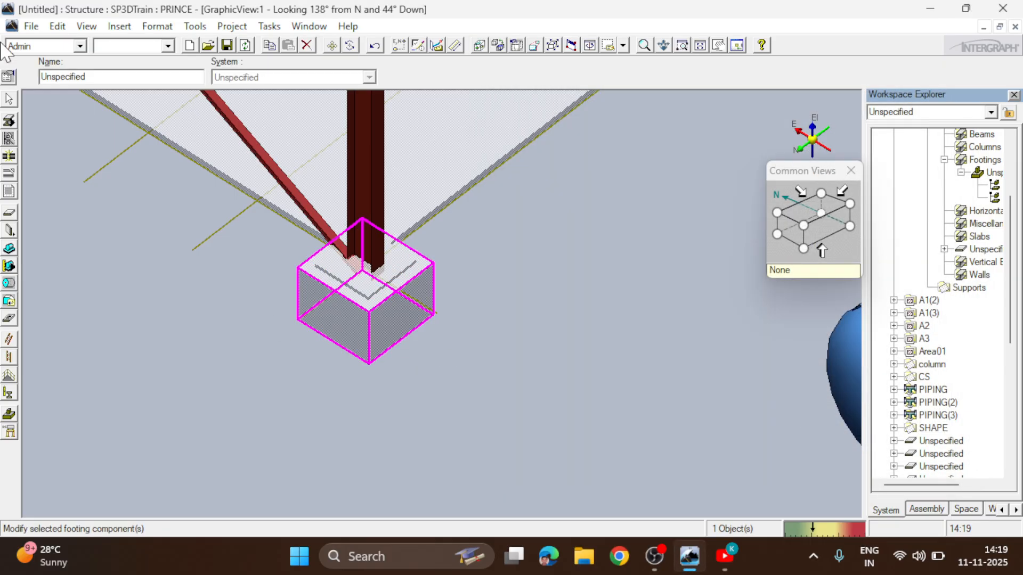
Measure the slab's top edge with PinPoint by repositioning the target to a top corner, and reselect the footing.
left_click(8, 100)
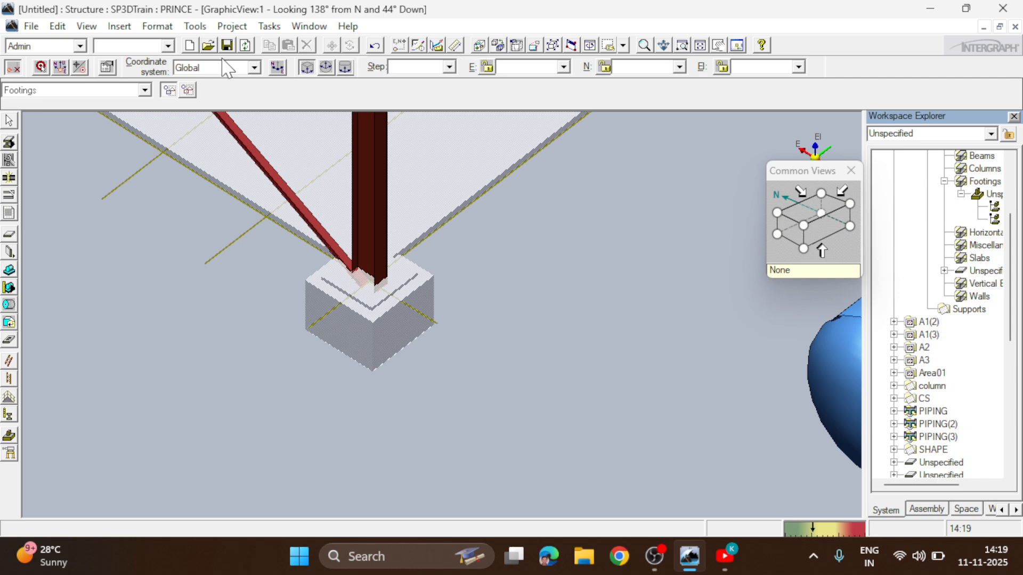
left_click(41, 68)
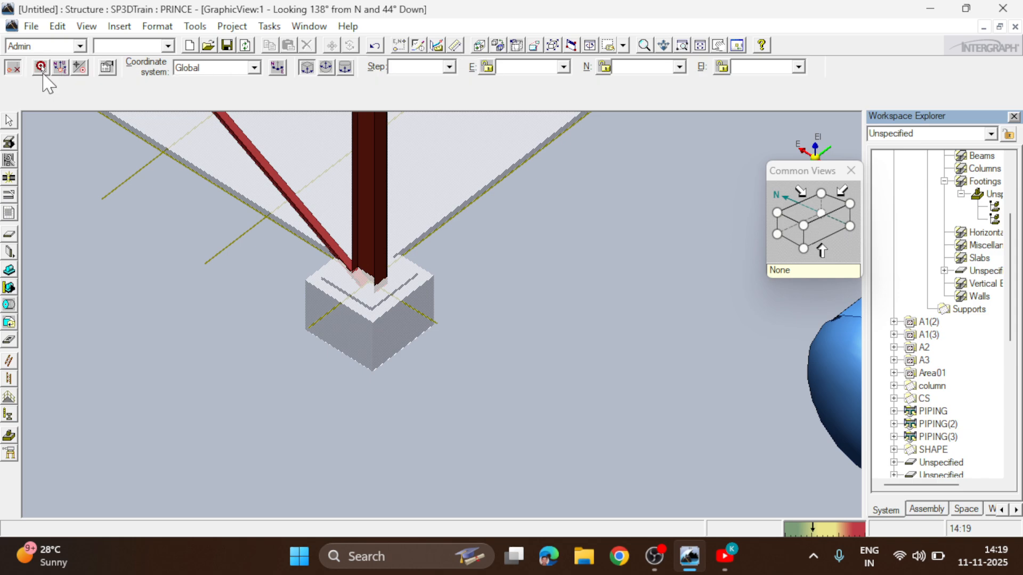
left_click(434, 277)
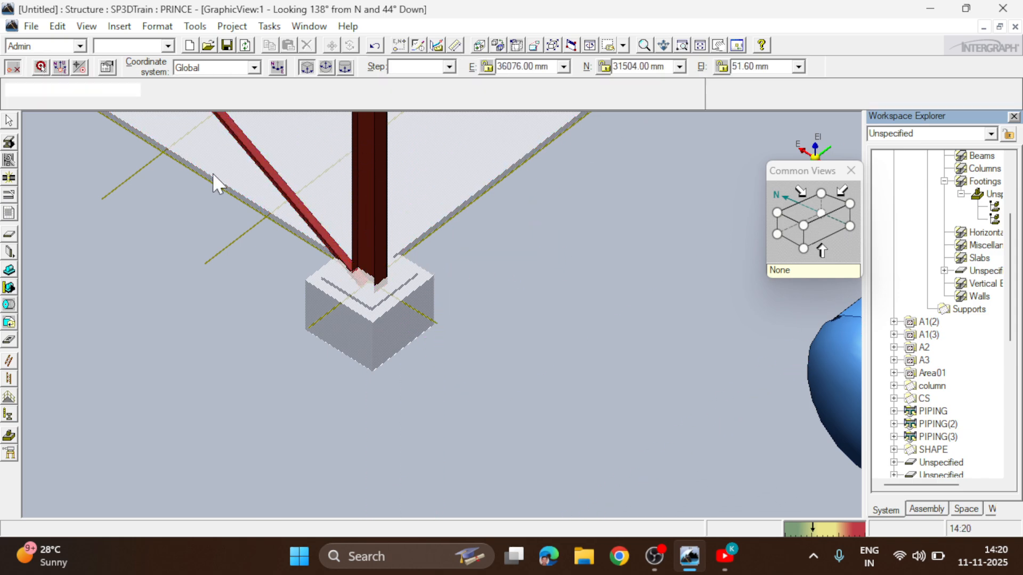
left_click(41, 67)
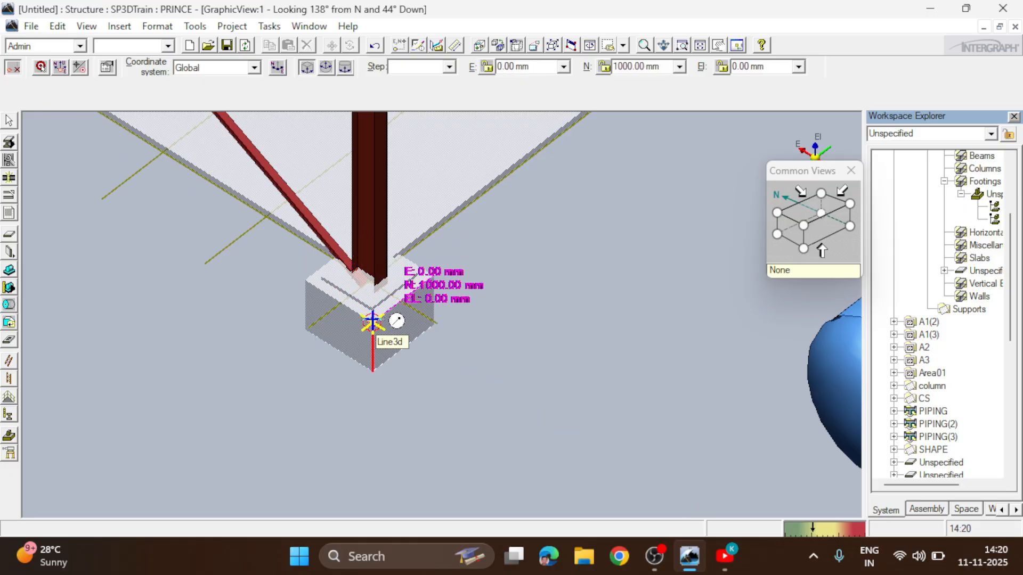
left_click(12, 121)
left_click(360, 306)
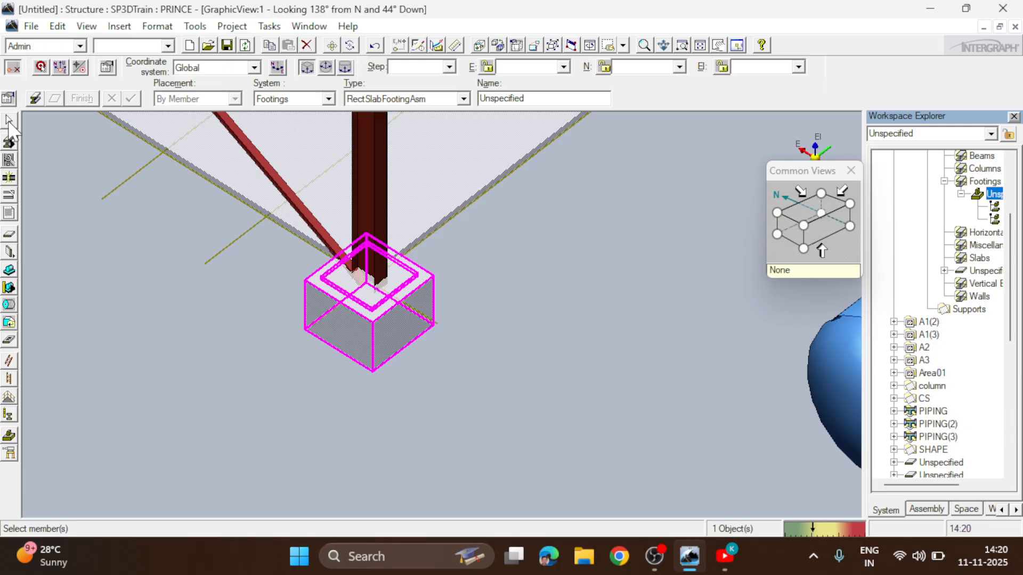
left_click(654, 556)
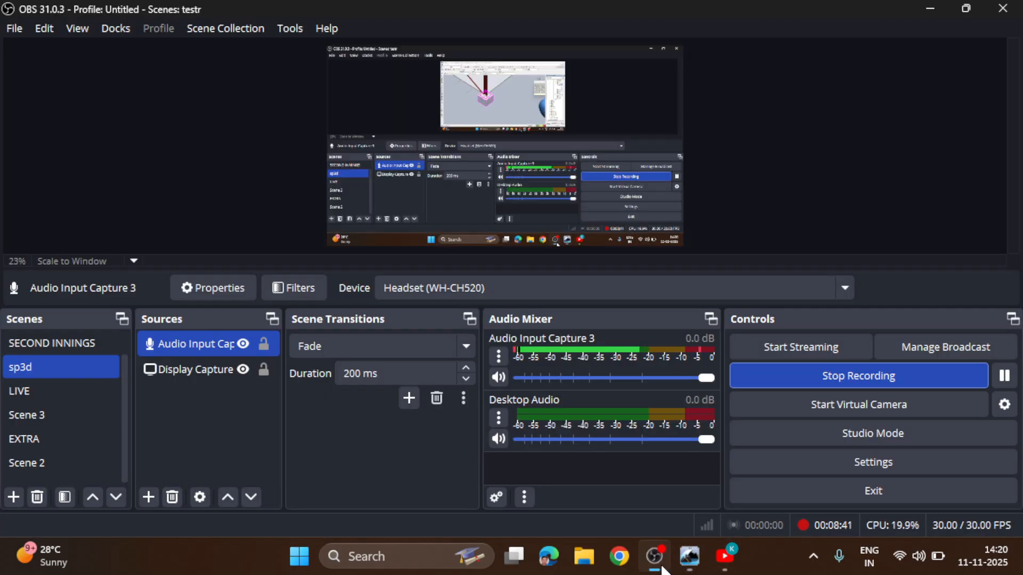